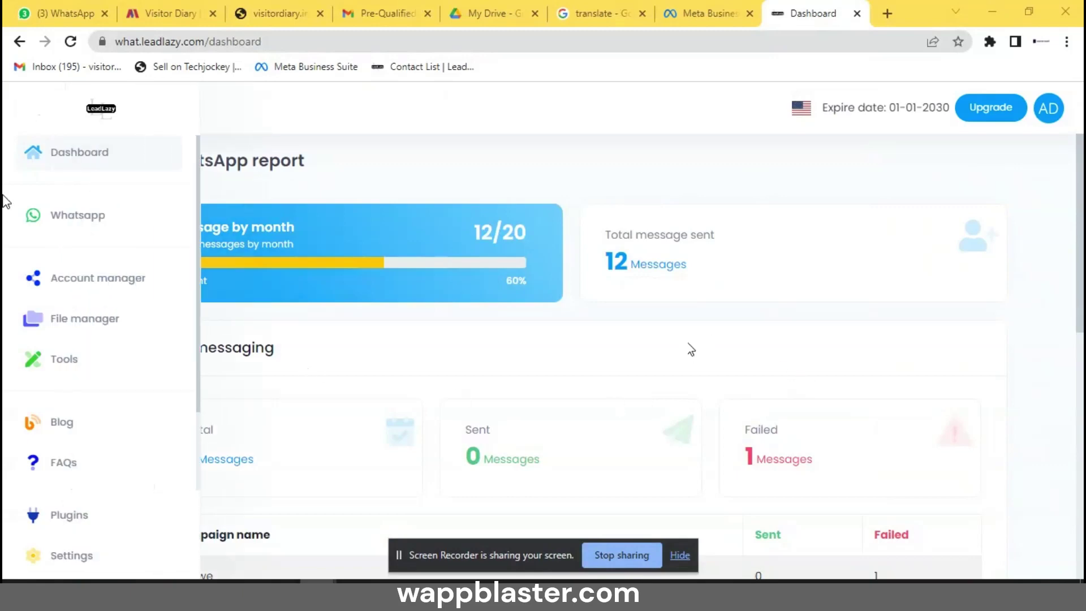
# Highlight the 'what' subdomain and 'leadlazy' domain in the page address.
pyautogui.doubleClick(129, 40)
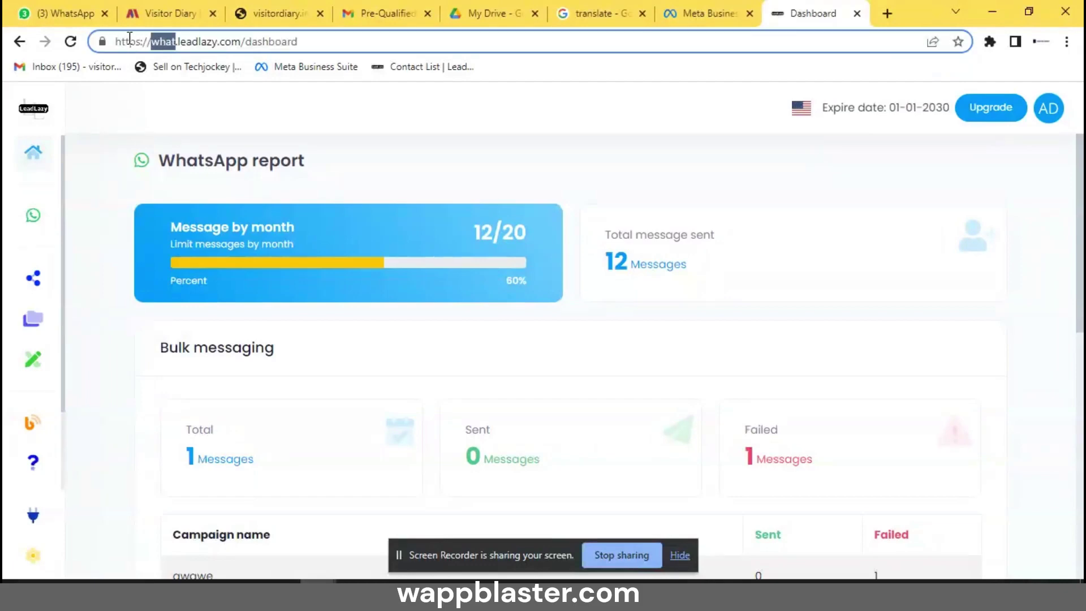
pyautogui.doubleClick(197, 41)
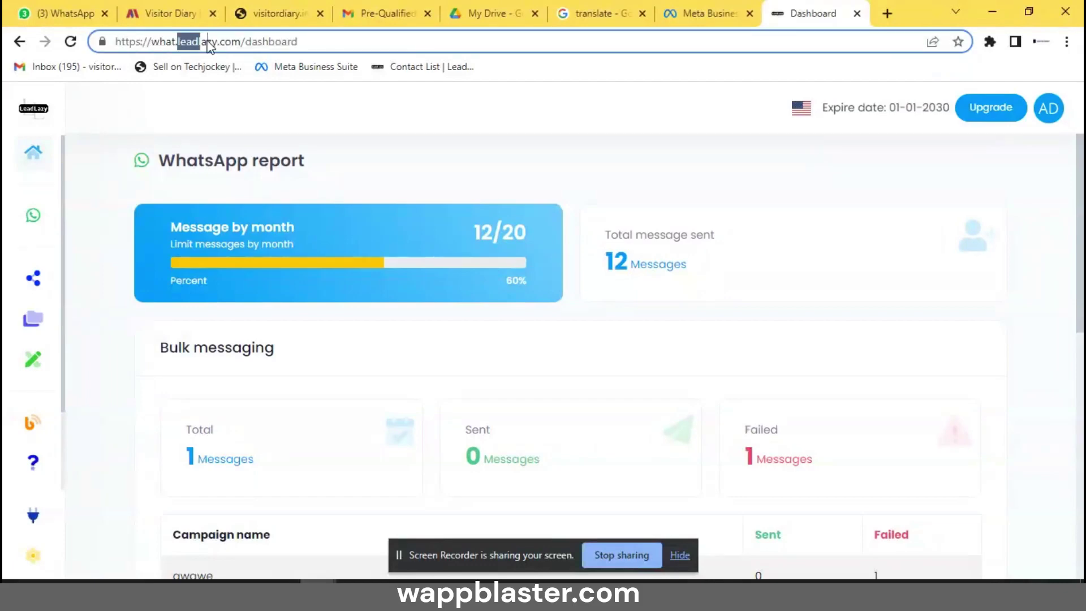
pyautogui.click(31, 199)
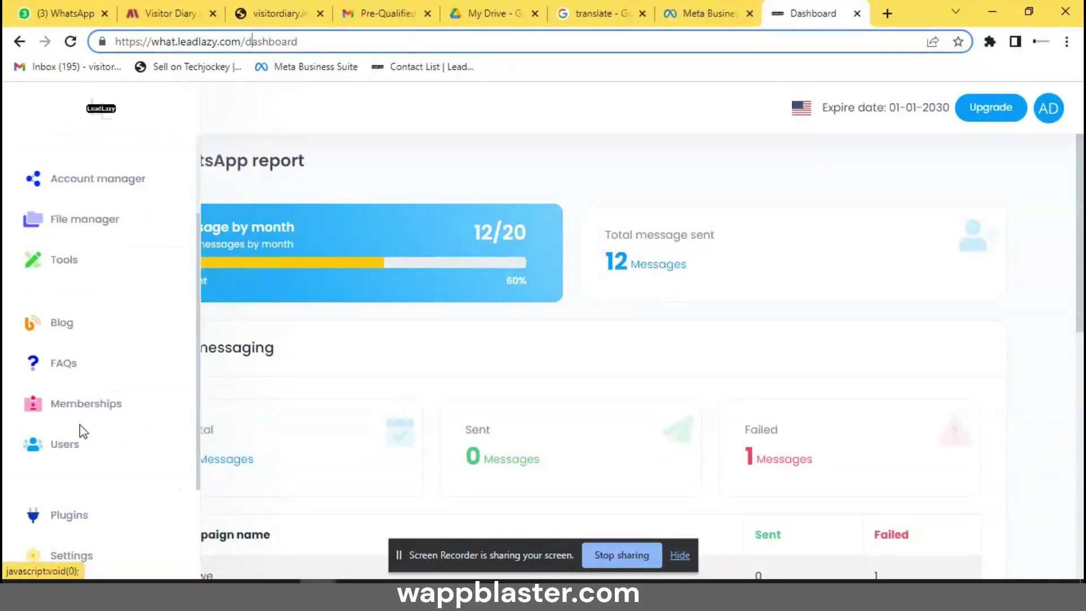
# Edit user Mobedu knowledge trades Pvt Ltd, reviewing its plan and expiration date.
pyautogui.click(65, 443)
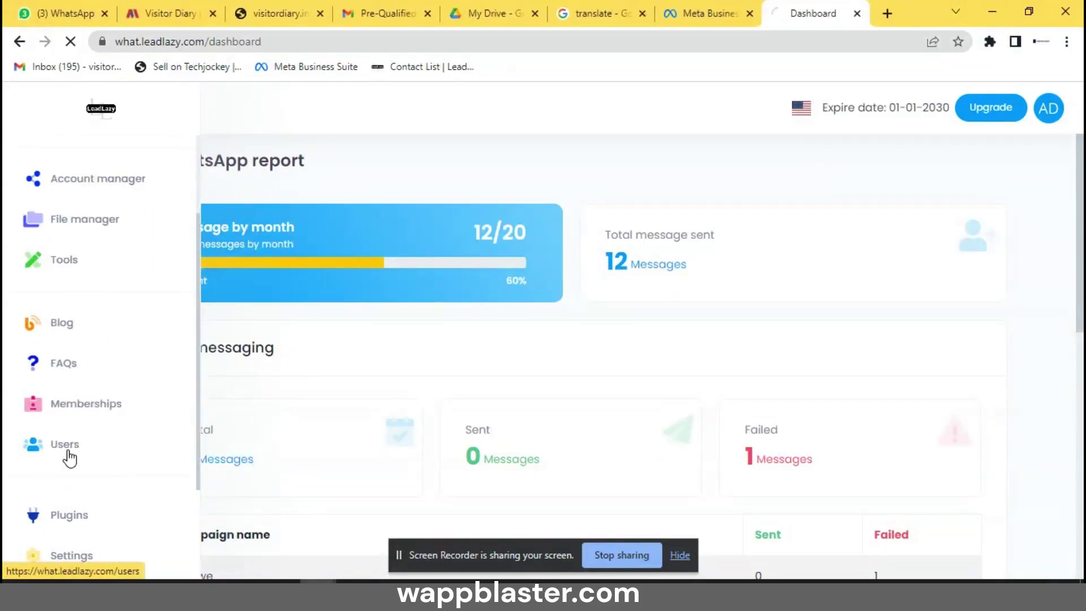
pyautogui.scroll(-5, 529, 396)
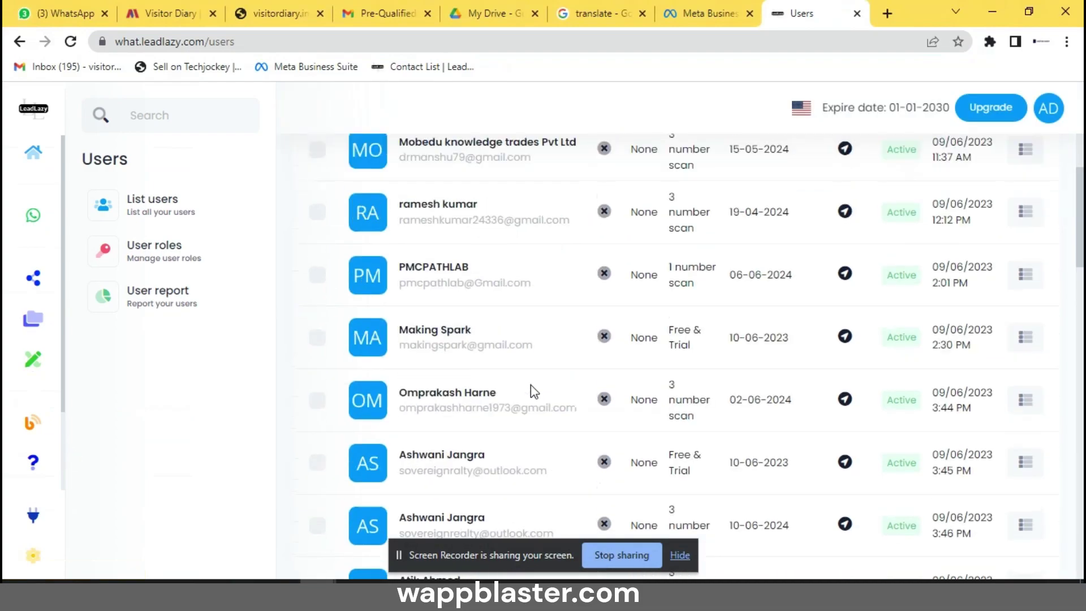
pyautogui.scroll(-5, 530, 391)
pyautogui.scroll(-2, 534, 391)
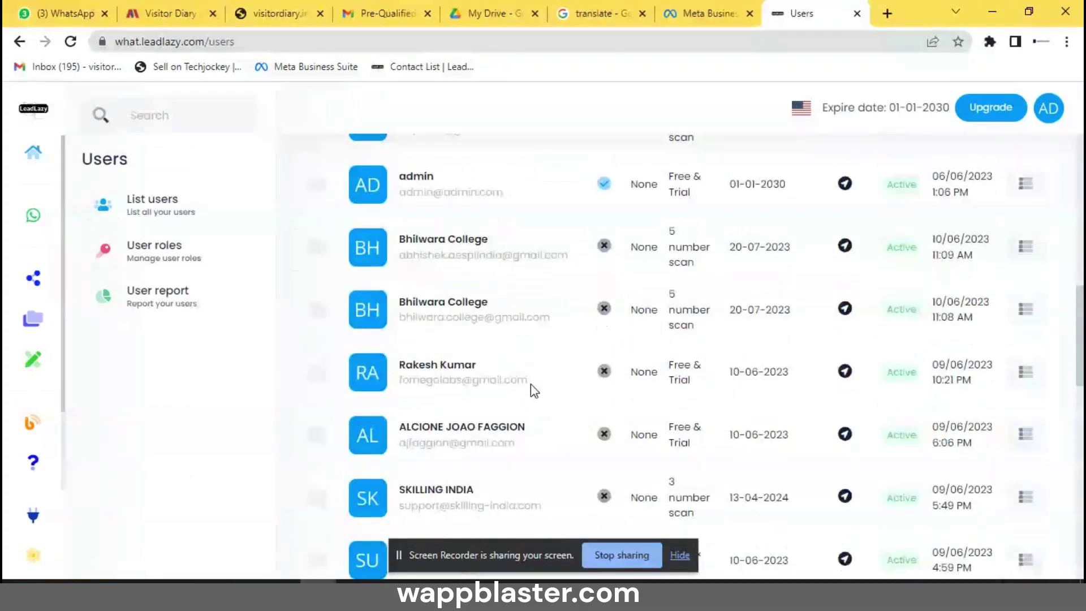
pyautogui.scroll(6, 534, 391)
pyautogui.scroll(6, 530, 384)
pyautogui.scroll(3, 530, 384)
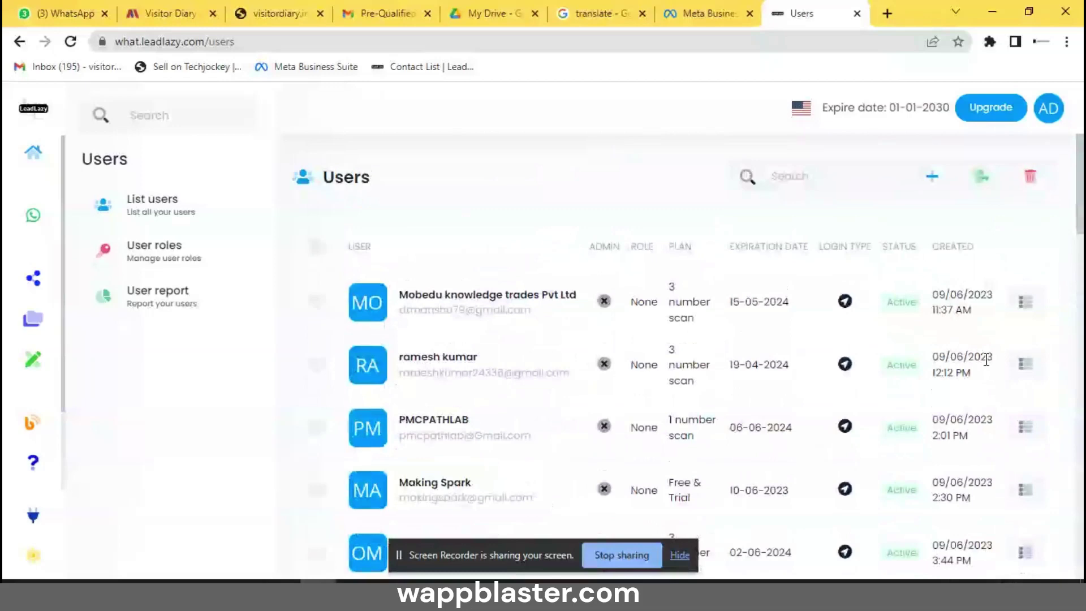
pyautogui.click(1025, 304)
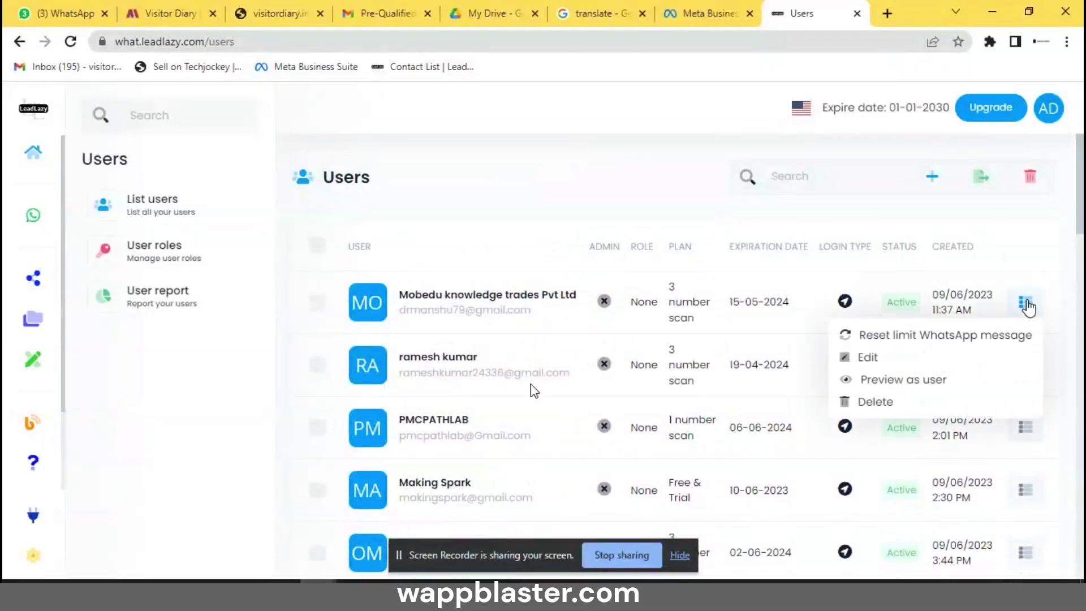
pyautogui.click(873, 360)
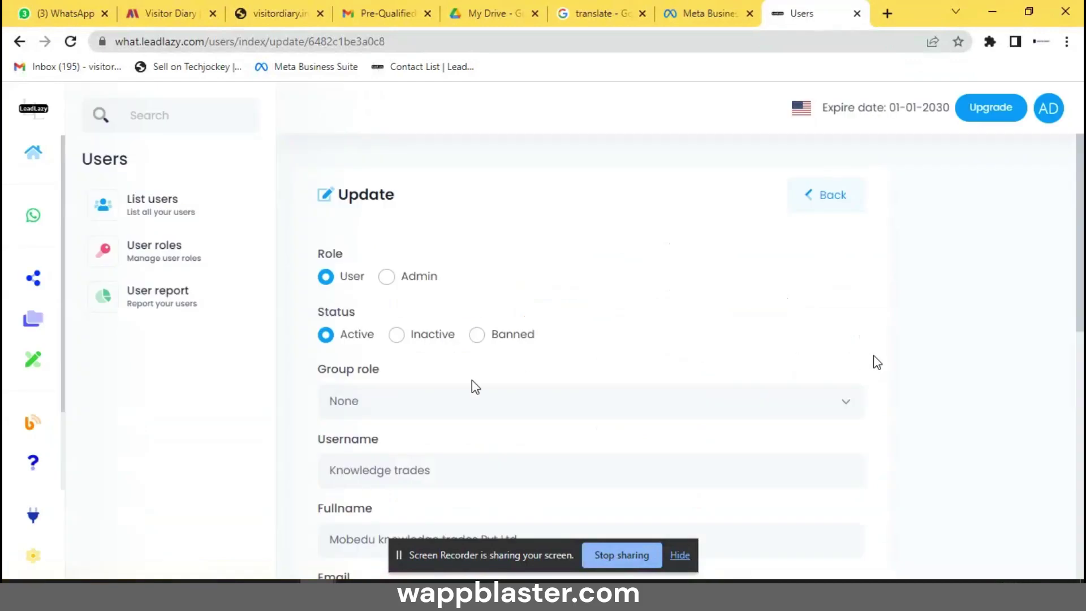
pyautogui.scroll(-4, 472, 383)
pyautogui.scroll(-3, 436, 437)
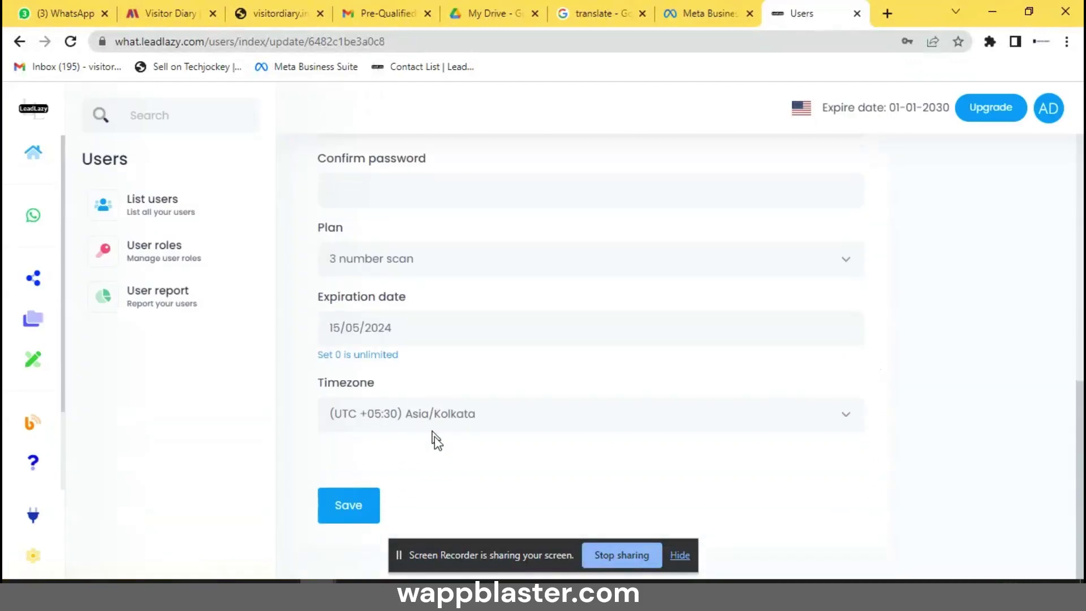
pyautogui.click(456, 331)
pyautogui.moveTo(33, 356)
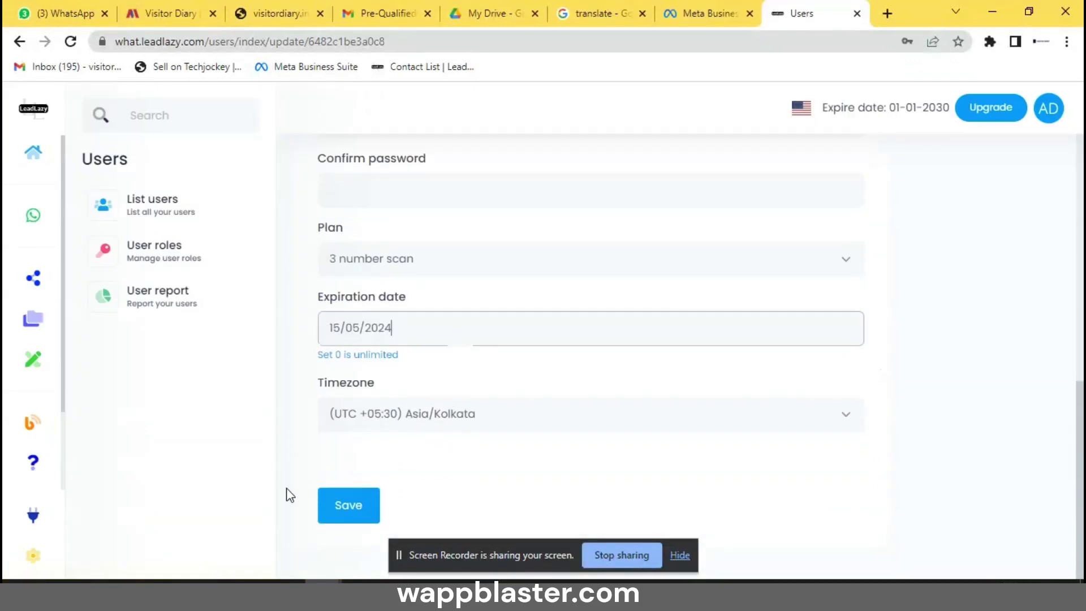
pyautogui.scroll(-2, 84, 342)
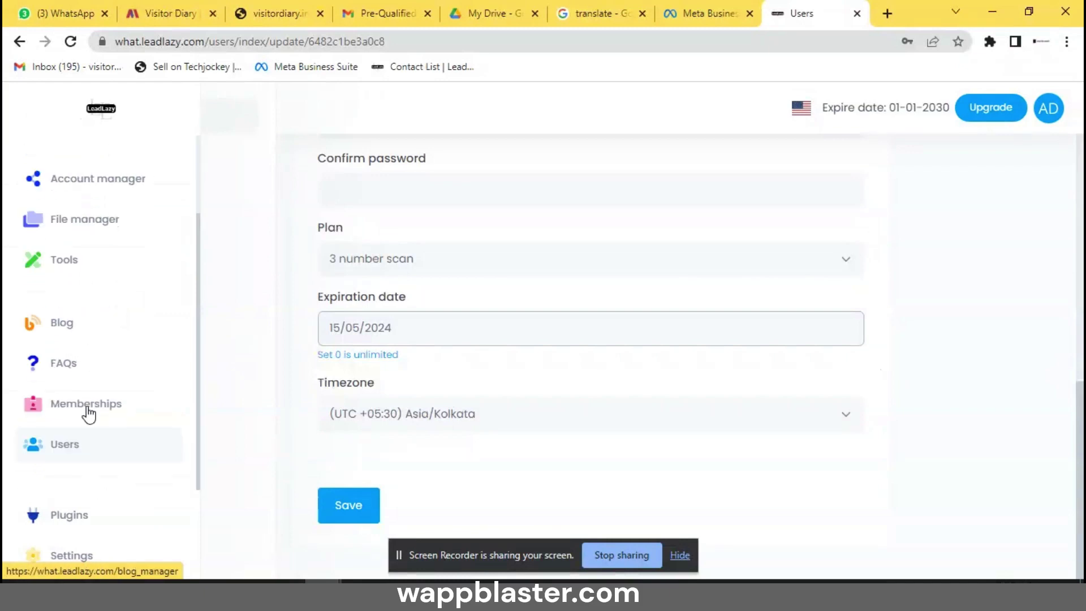
pyautogui.click(85, 404)
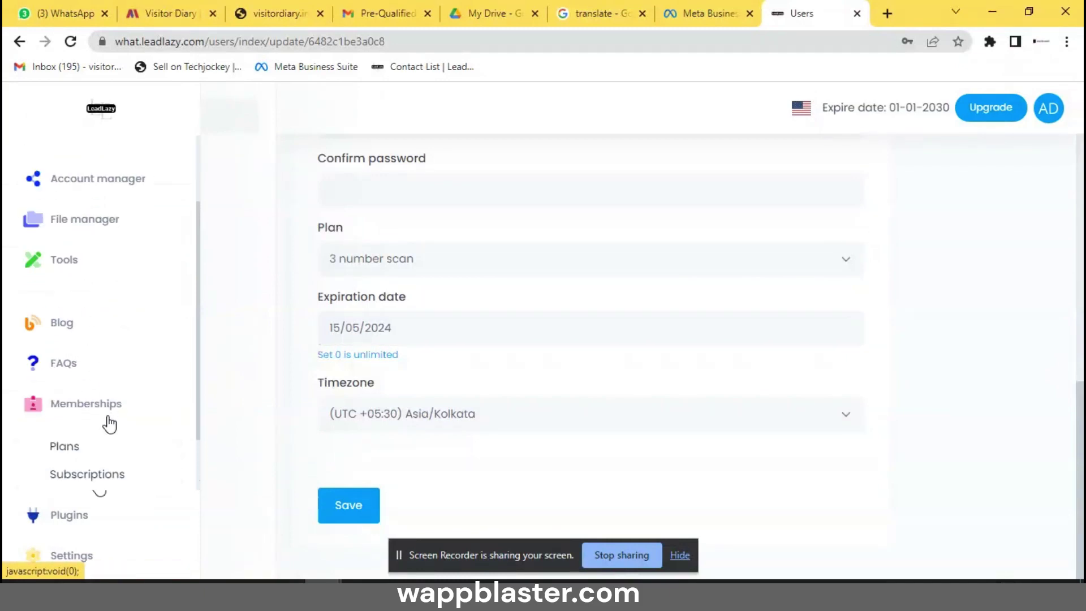
# Open the 5 number scan plan and review its position and number of accounts.
pyautogui.click(61, 447)
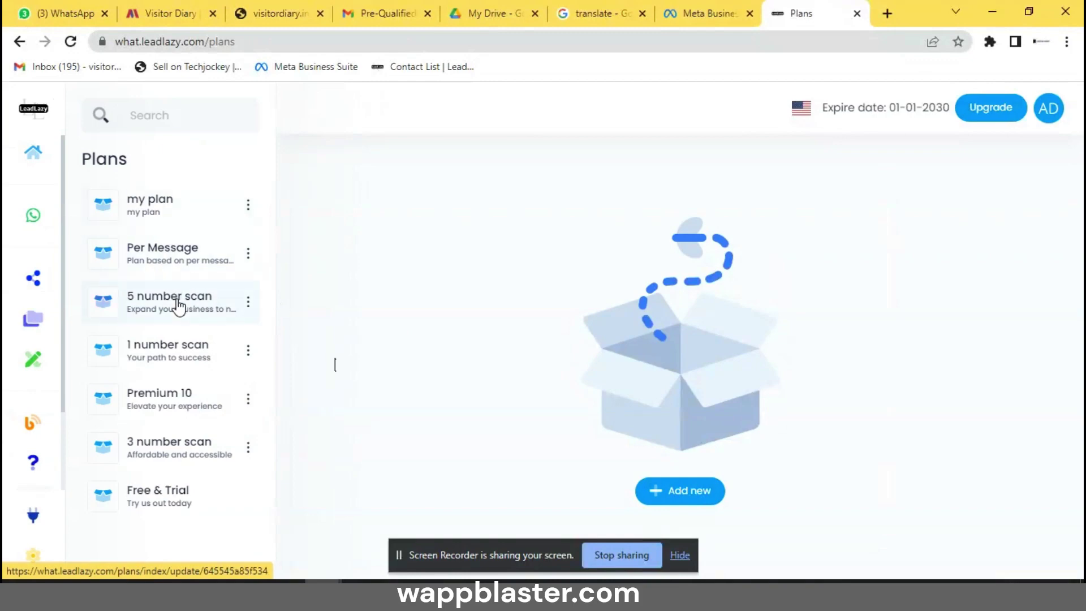
pyautogui.click(178, 302)
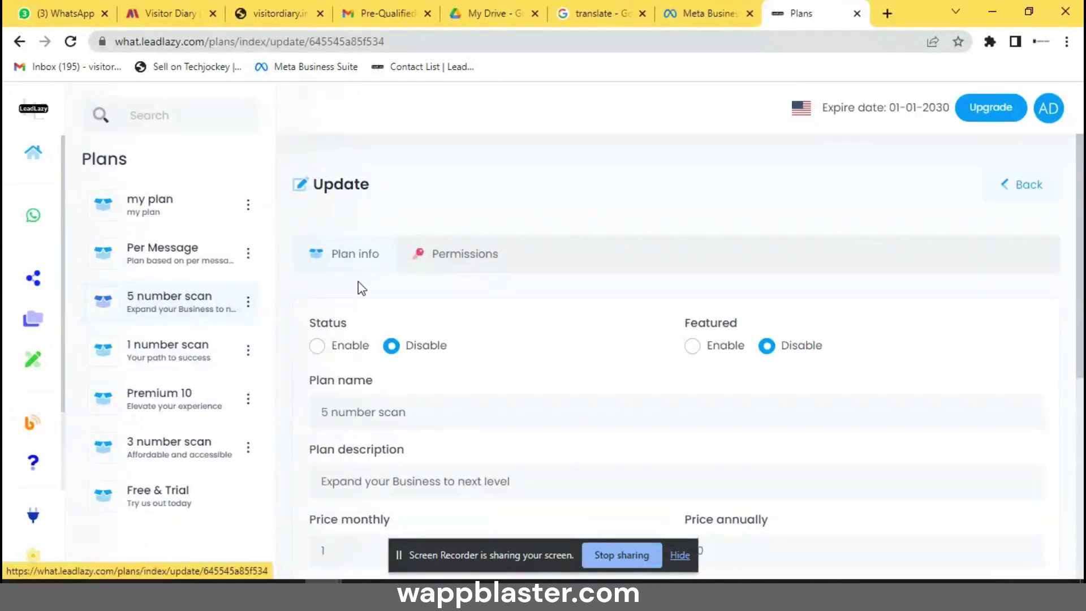
pyautogui.scroll(-2, 414, 326)
pyautogui.scroll(1, 344, 159)
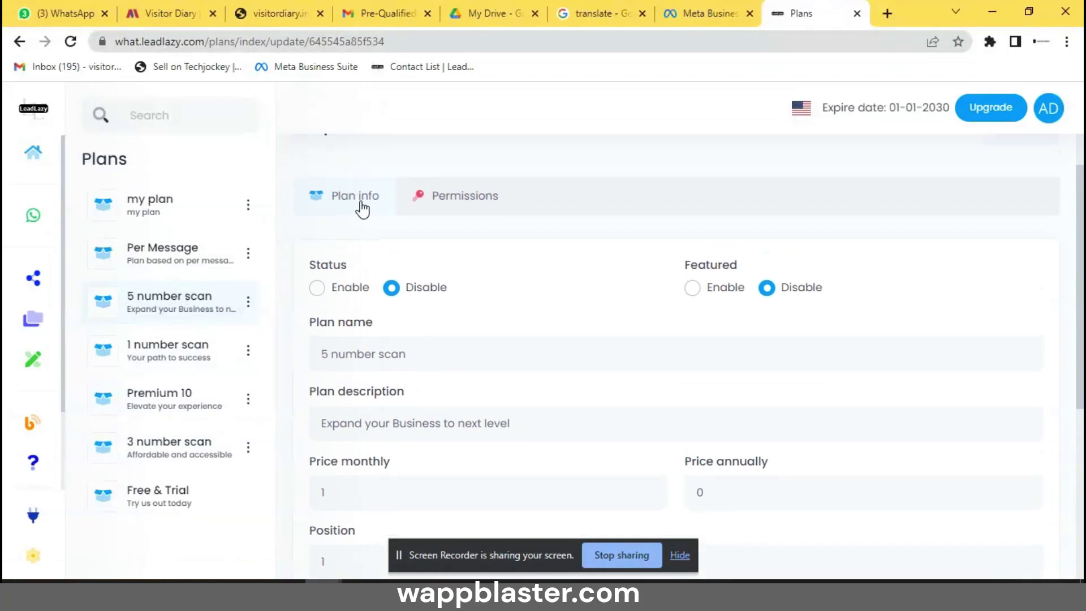
pyautogui.scroll(-5, 390, 329)
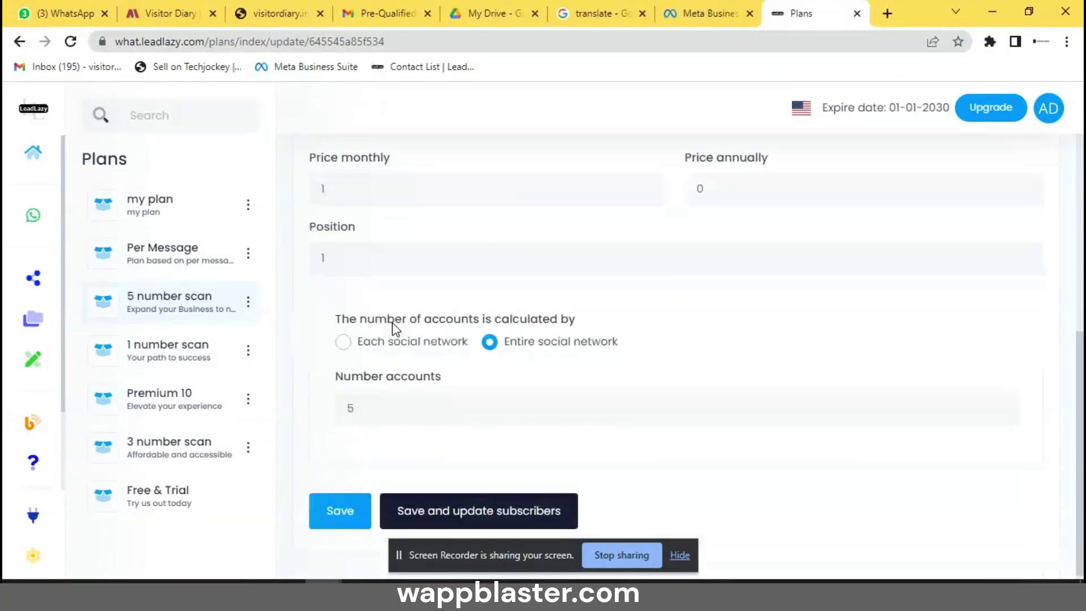
pyautogui.click(345, 249)
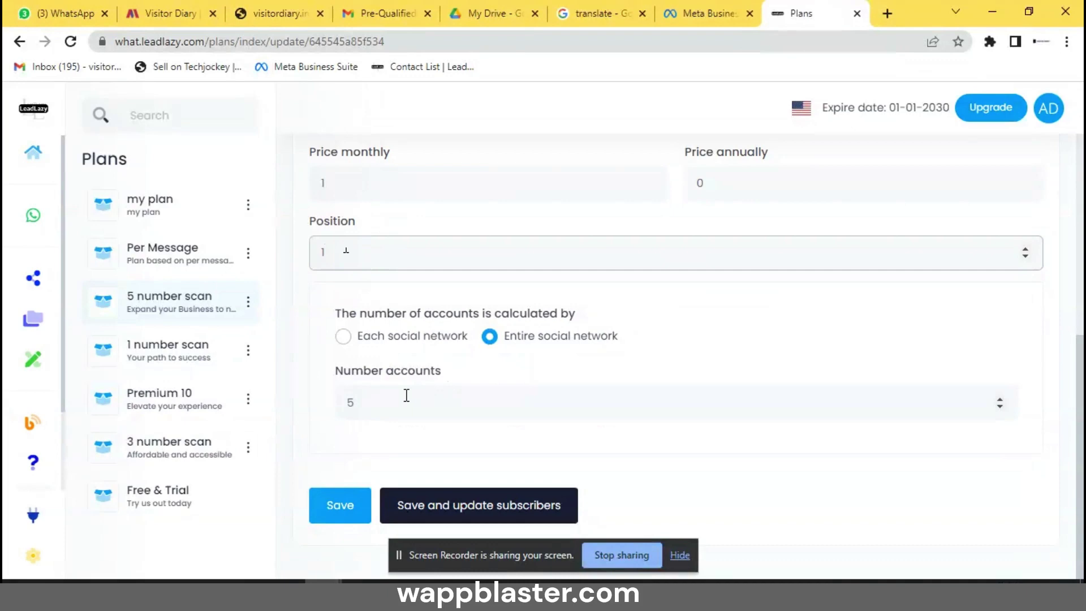
pyautogui.click(406, 396)
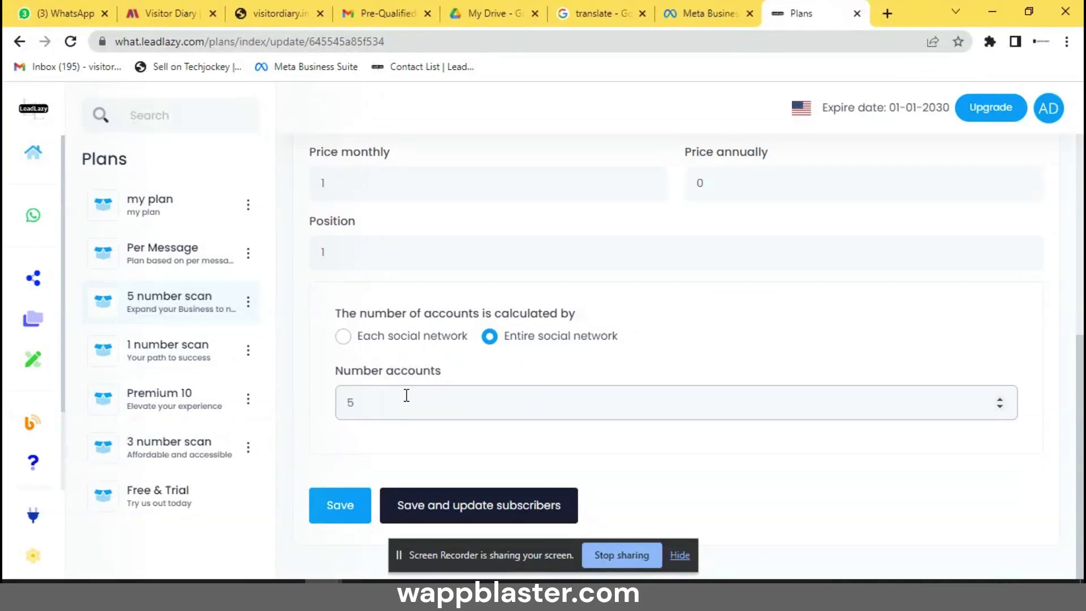
pyautogui.scroll(5, 407, 395)
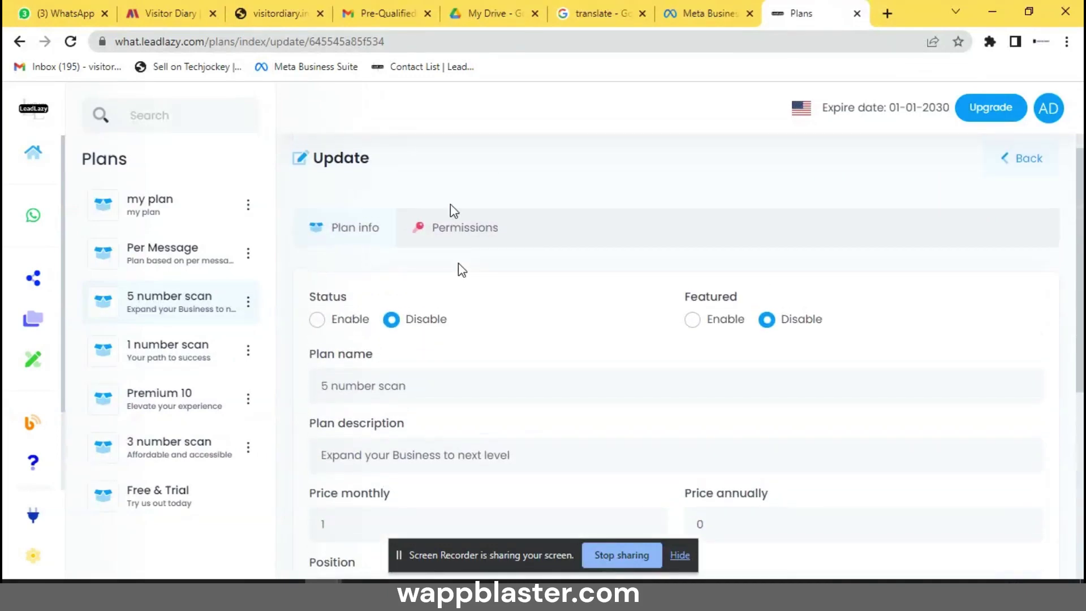
# Review the plan's WhatsApp, Tools, Shortlink and File manager permission limits.
pyautogui.click(454, 229)
pyautogui.scroll(-1, 399, 358)
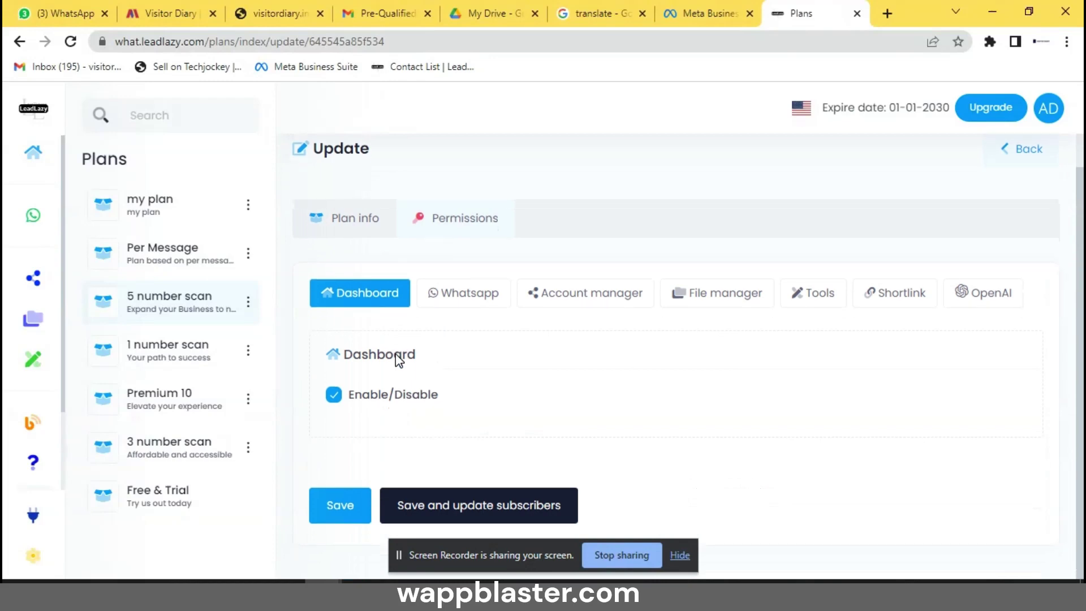
pyautogui.click(462, 292)
pyautogui.scroll(-5, 458, 395)
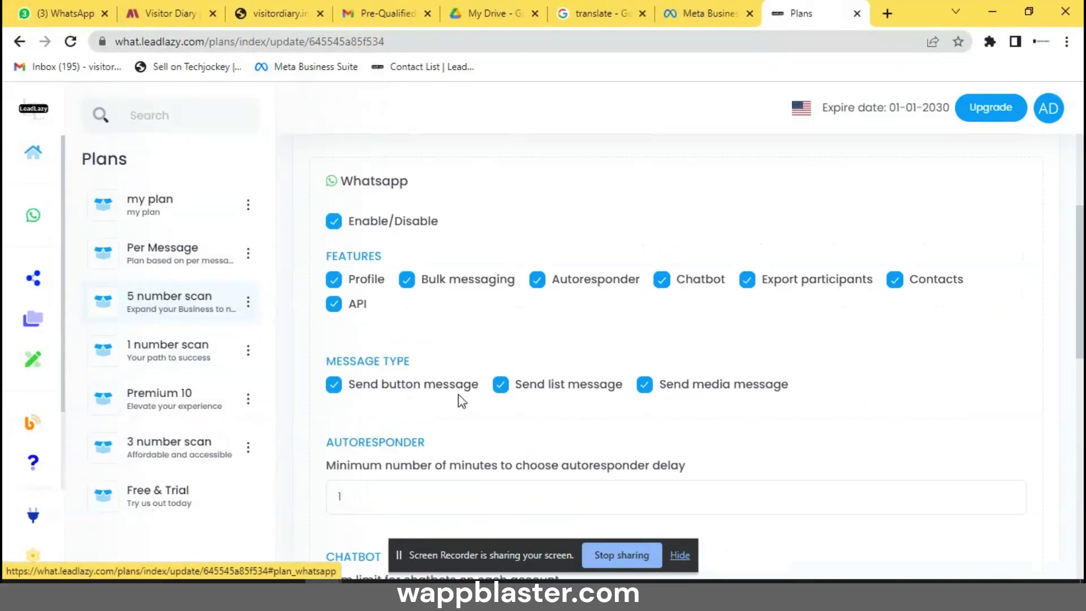
pyautogui.scroll(-8, 469, 394)
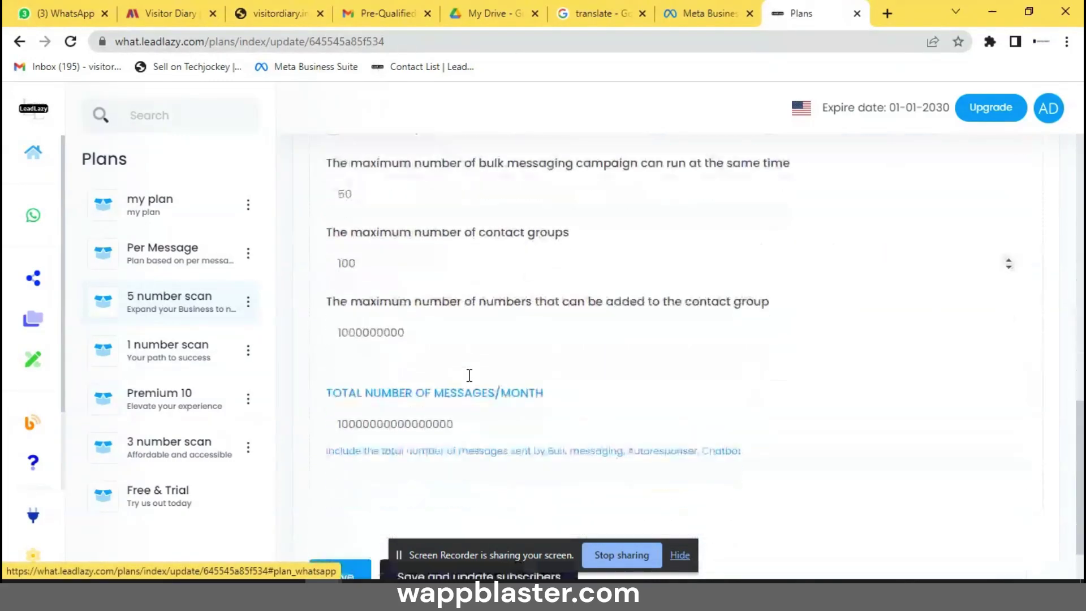
pyautogui.scroll(8, 469, 377)
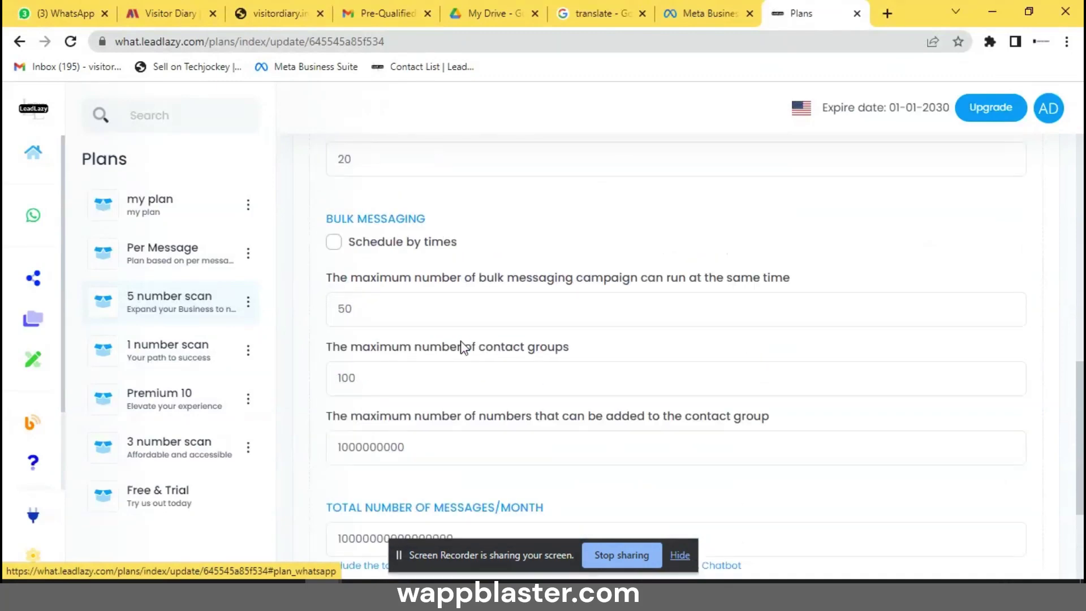
pyautogui.scroll(5, 722, 236)
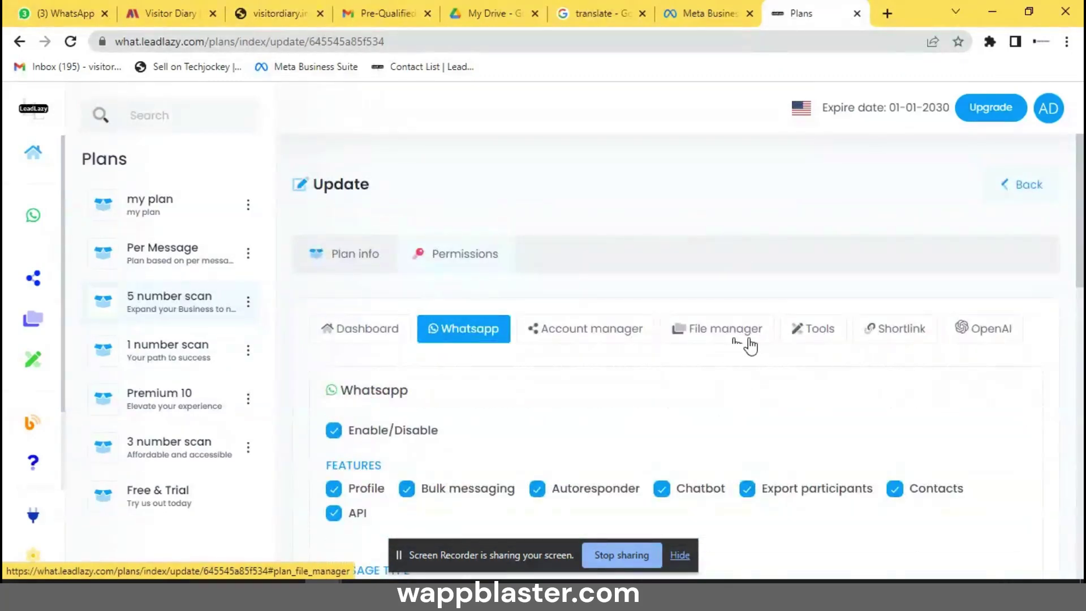
pyautogui.click(725, 331)
pyautogui.click(811, 331)
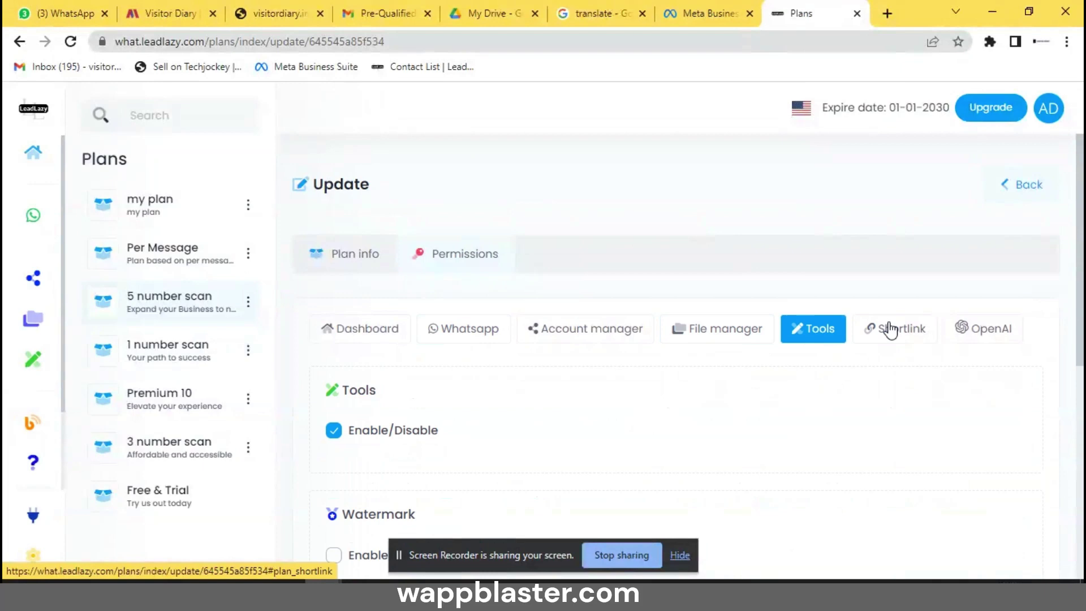
pyautogui.click(895, 329)
pyautogui.click(717, 329)
pyautogui.scroll(-3, 509, 364)
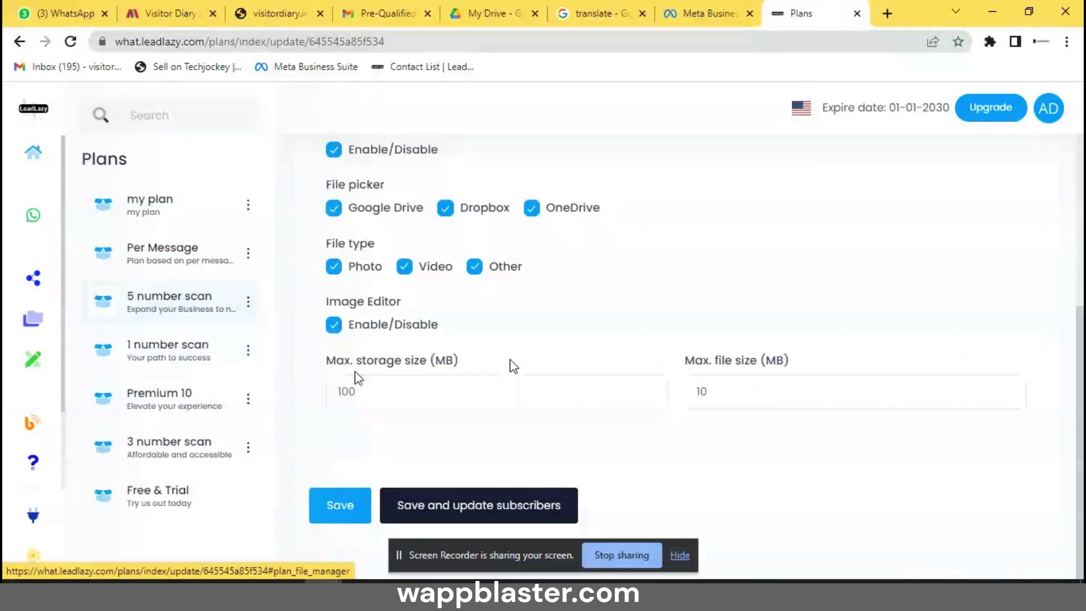
pyautogui.scroll(-2, 103, 441)
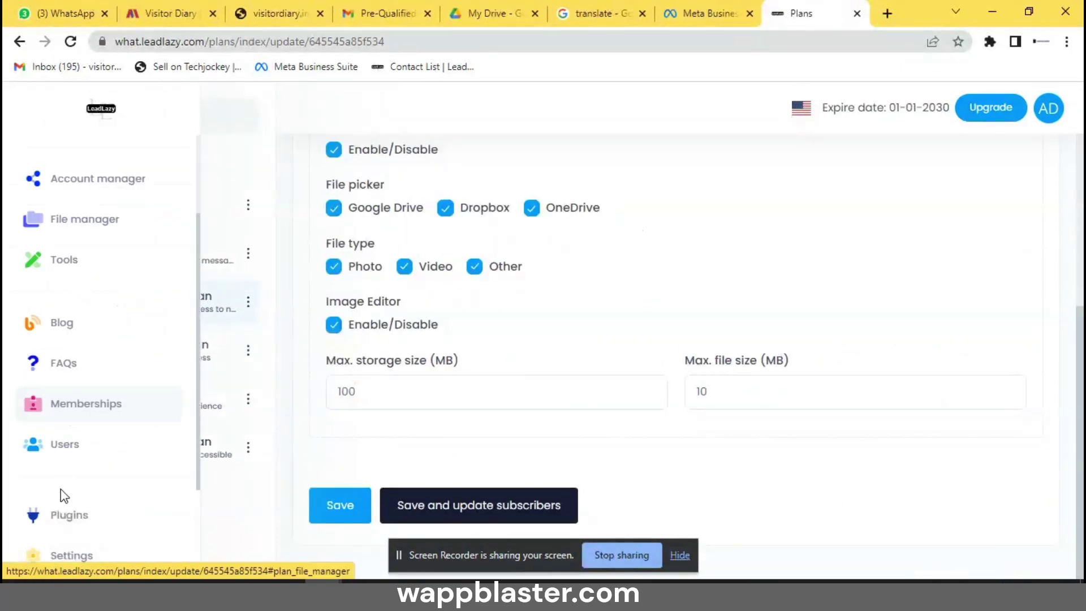
pyautogui.click(82, 408)
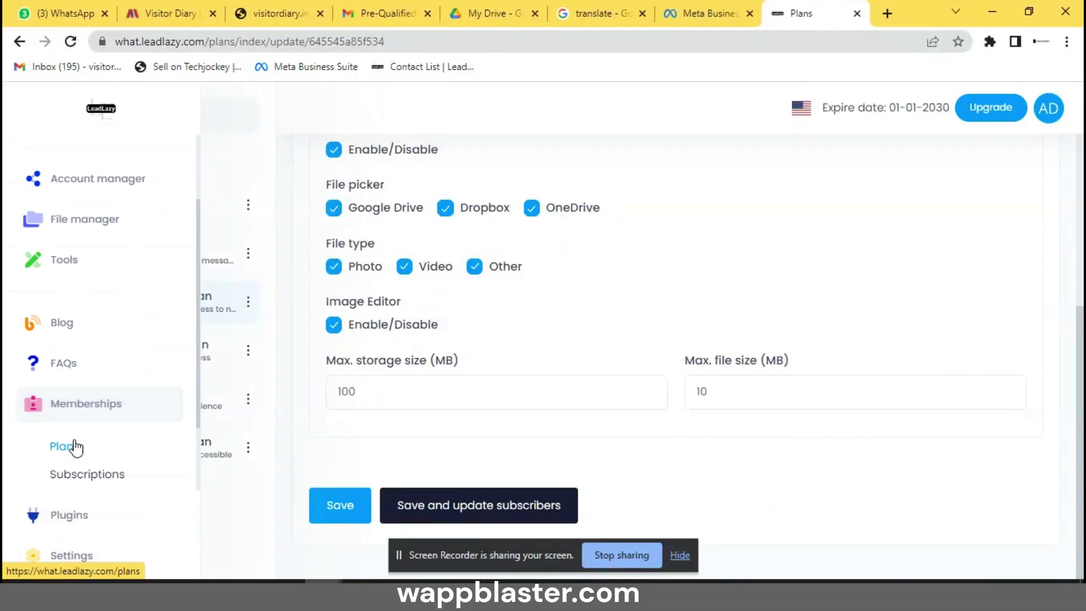
pyautogui.scroll(3, 75, 382)
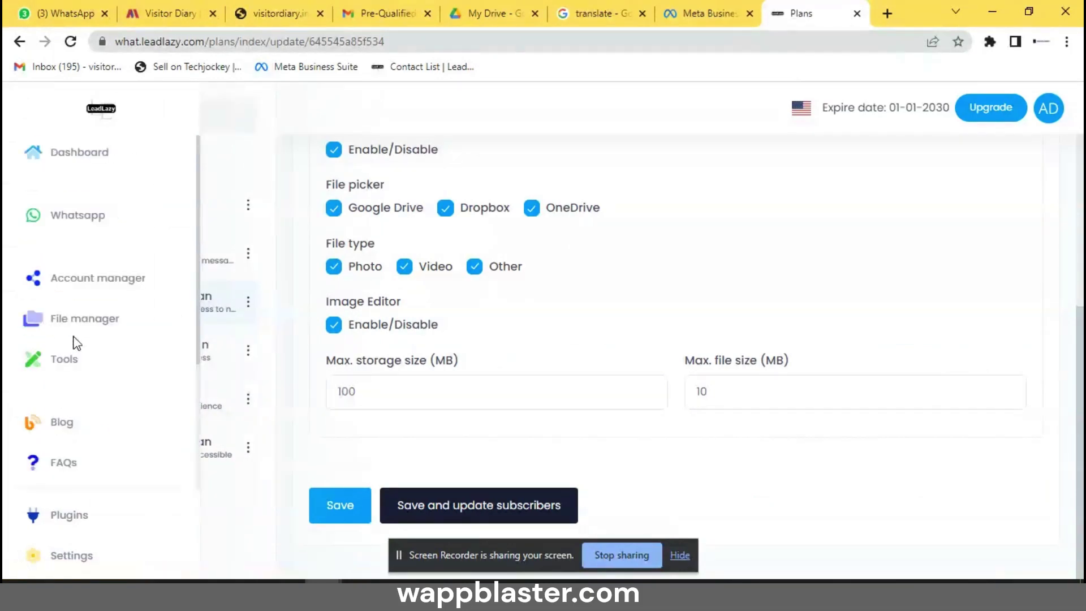
# Pass through the WhatsApp report and file manager to the admin Settings page.
pyautogui.click(77, 215)
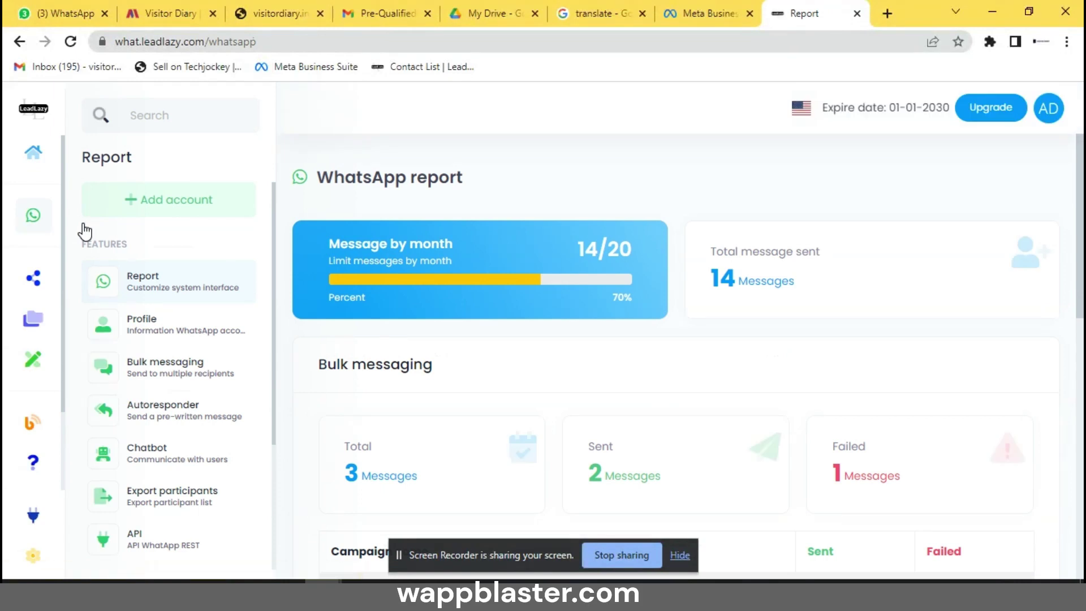
pyautogui.click(72, 318)
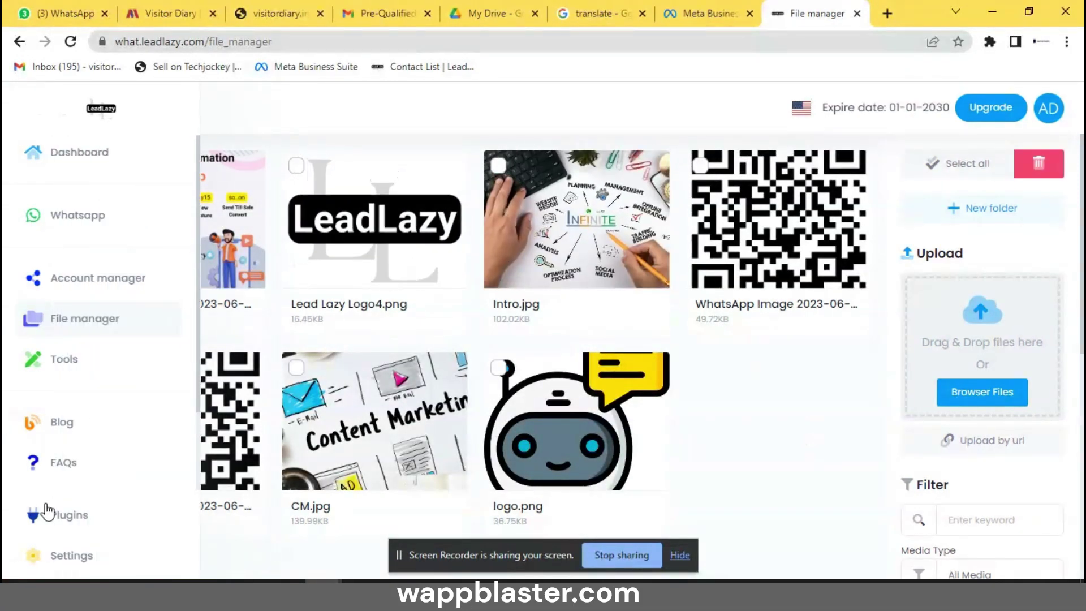
pyautogui.click(68, 561)
# Highlight the Website logo black label in General settings, then return to Dashboard.
pyautogui.click(137, 203)
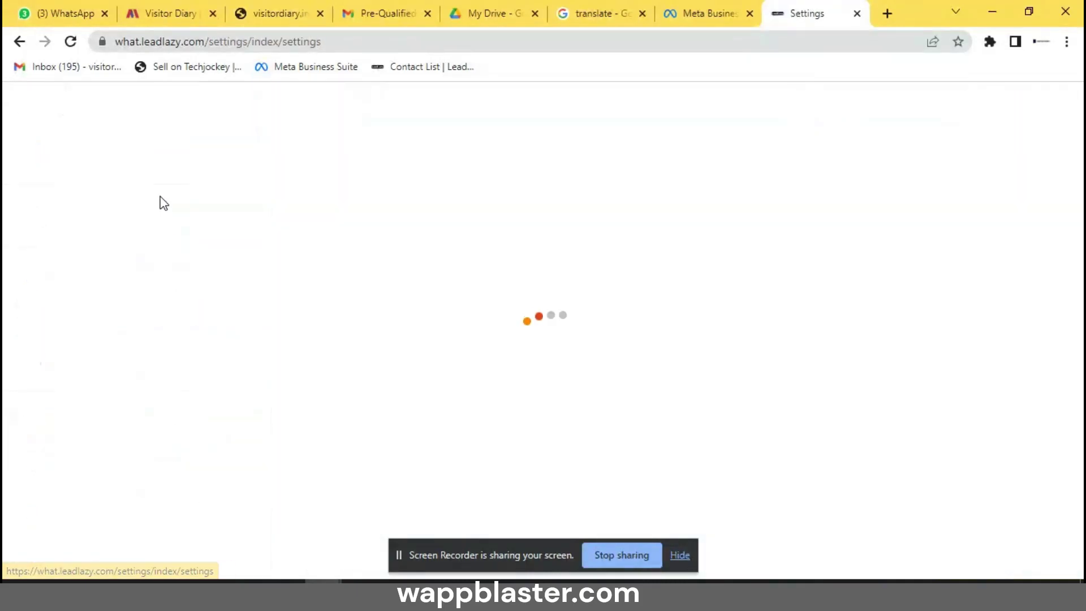
pyautogui.scroll(-5, 383, 378)
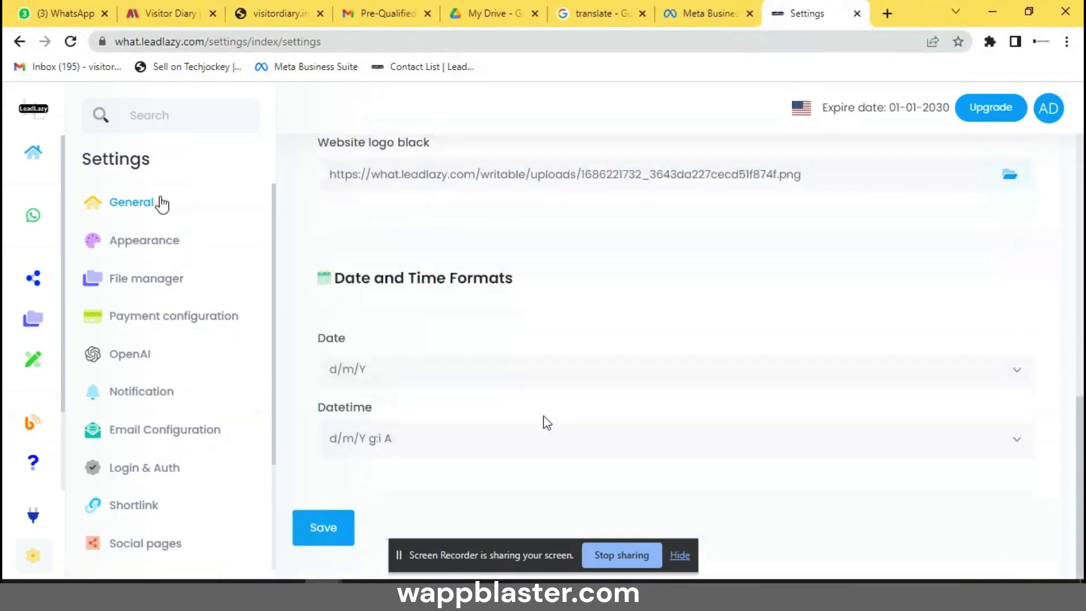
pyautogui.scroll(3, 640, 308)
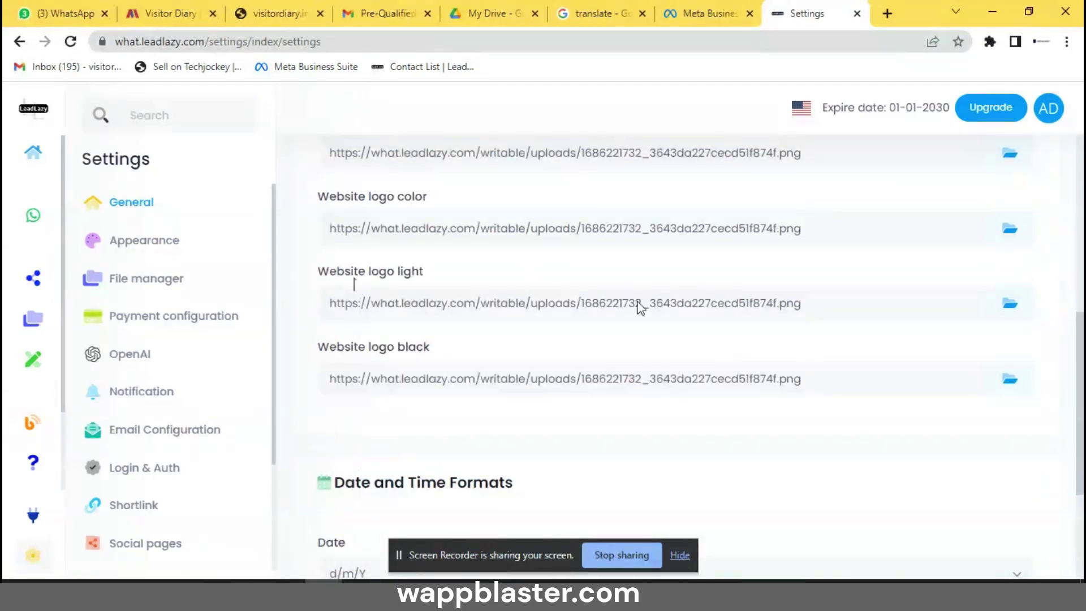
pyautogui.doubleClick(340, 270)
pyautogui.tripleClick(412, 351)
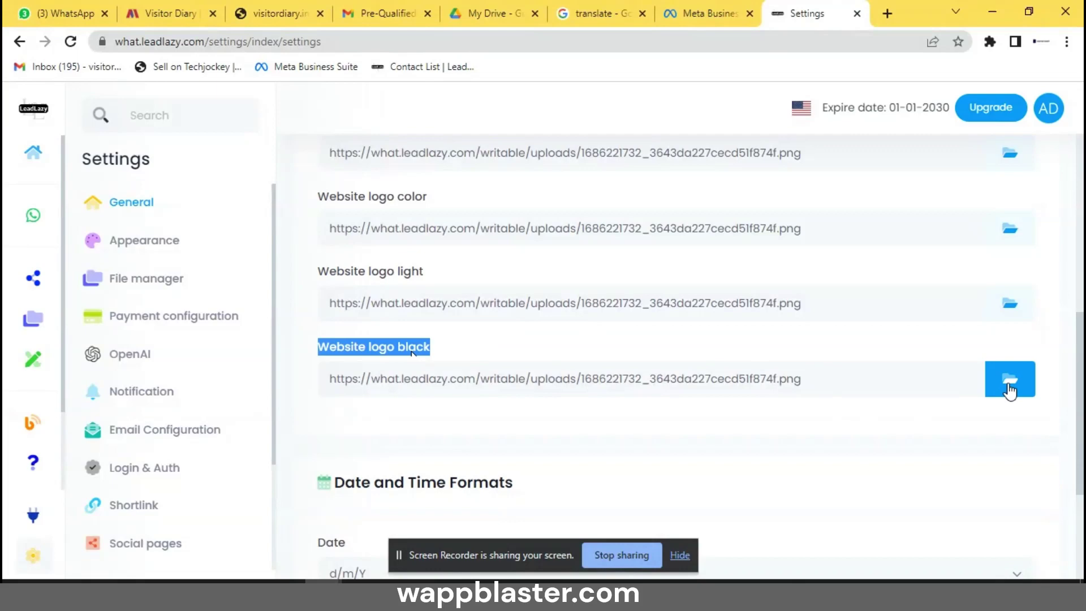
pyautogui.moveTo(34, 339)
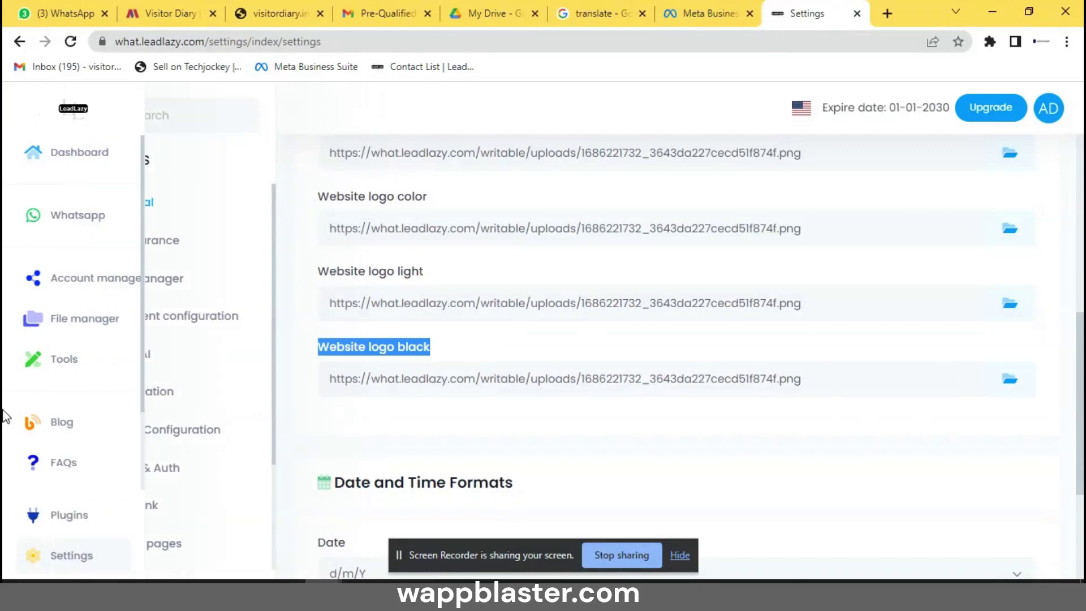
pyautogui.click(79, 151)
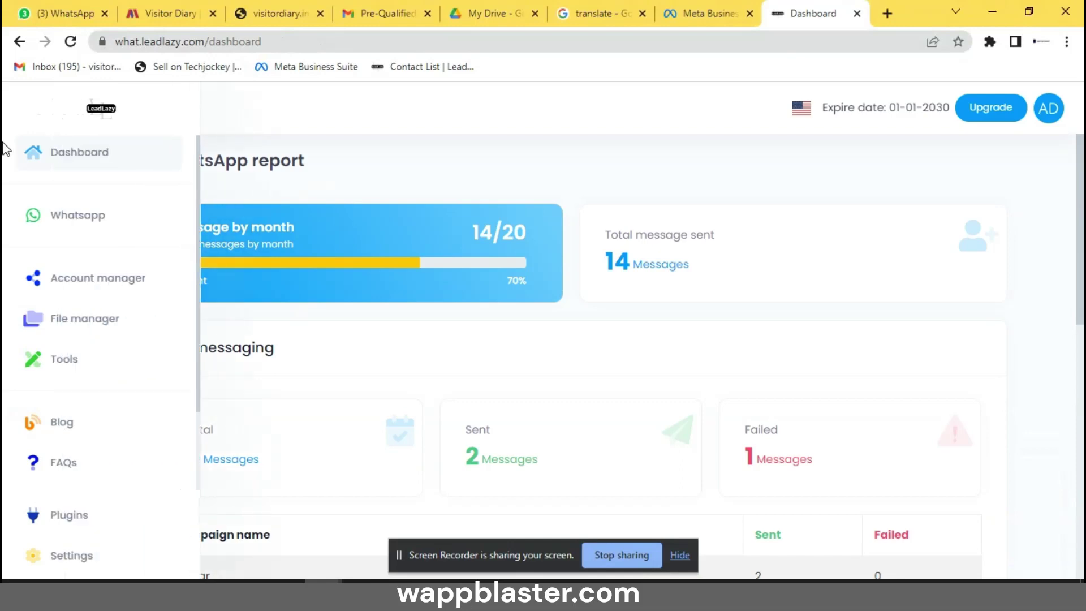
# Show the two-profile limit warning on the Add account page.
pyautogui.click(52, 222)
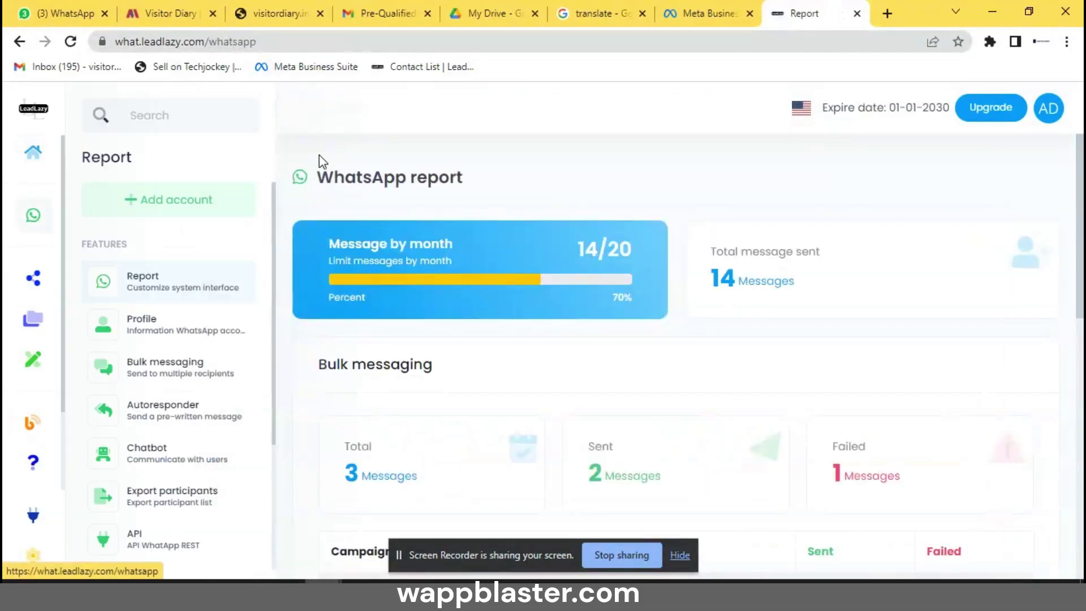
pyautogui.click(156, 198)
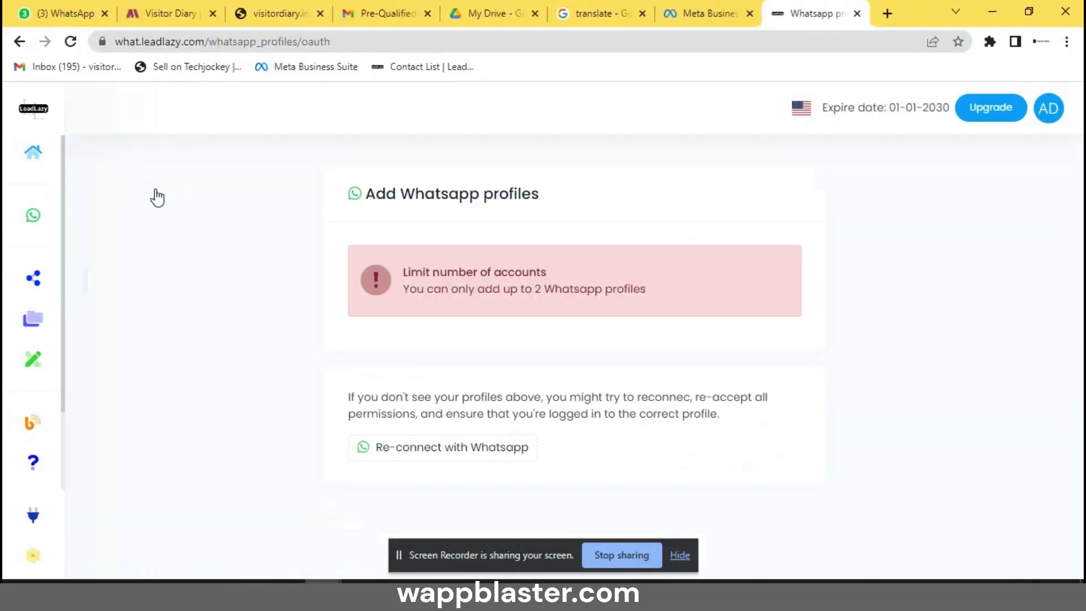
pyautogui.doubleClick(451, 274)
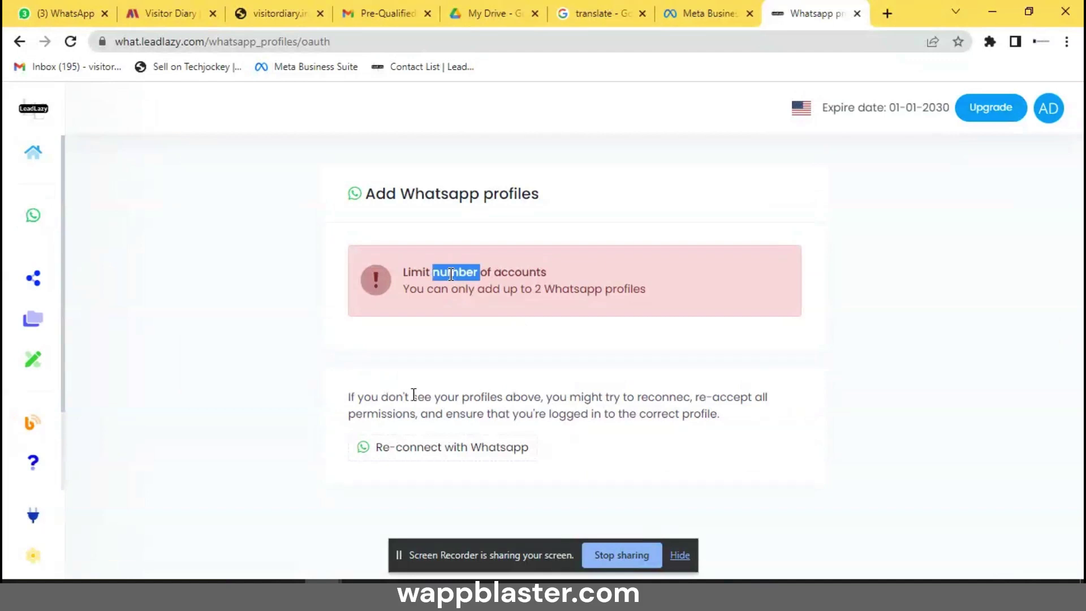
pyautogui.click(451, 273)
pyautogui.click(515, 293)
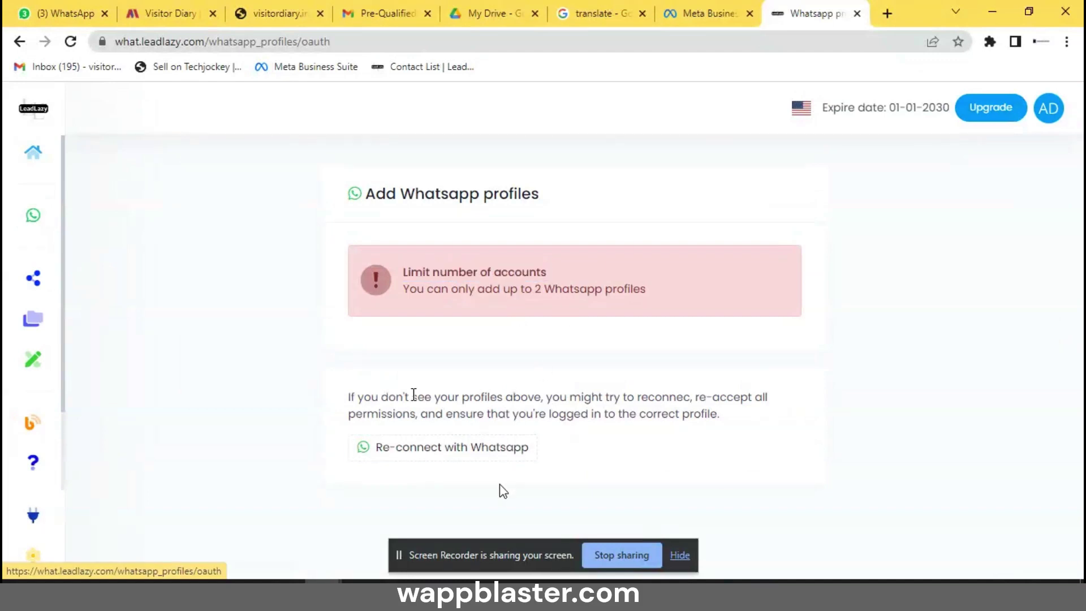
# Reconnect WhatsApp, view both linked profiles in Account manager, and return to the report.
pyautogui.click(497, 451)
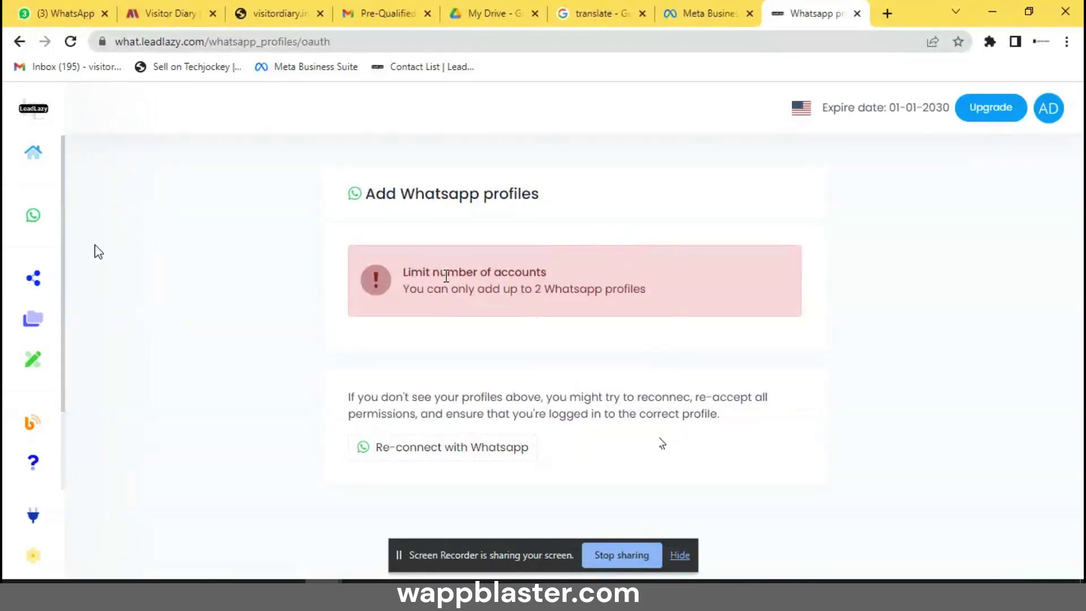
pyautogui.moveTo(33, 279)
pyautogui.click(62, 284)
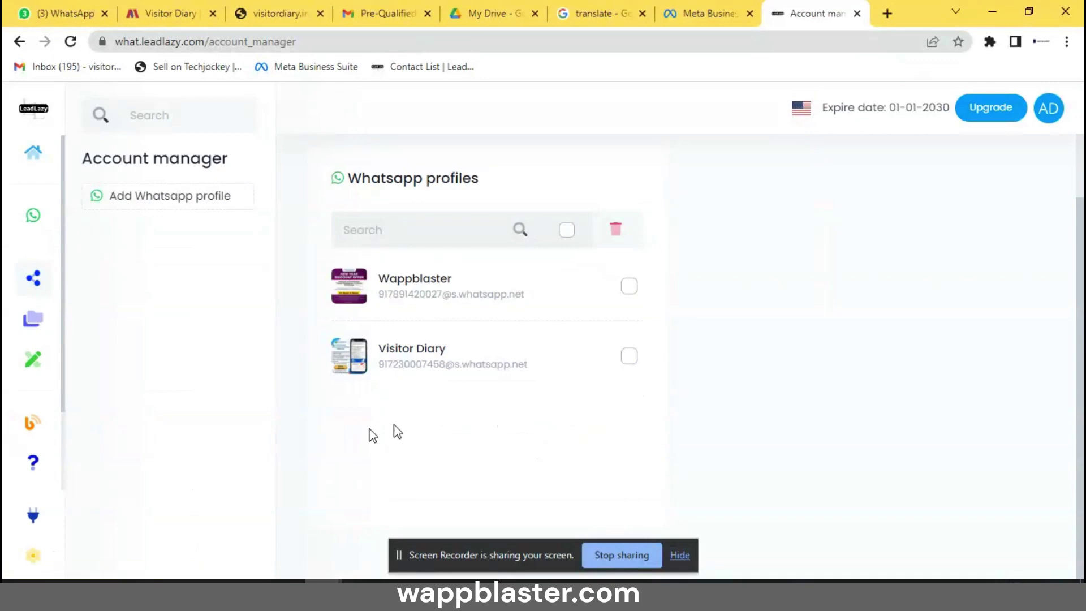
pyautogui.click(38, 218)
pyautogui.scroll(-3, 178, 356)
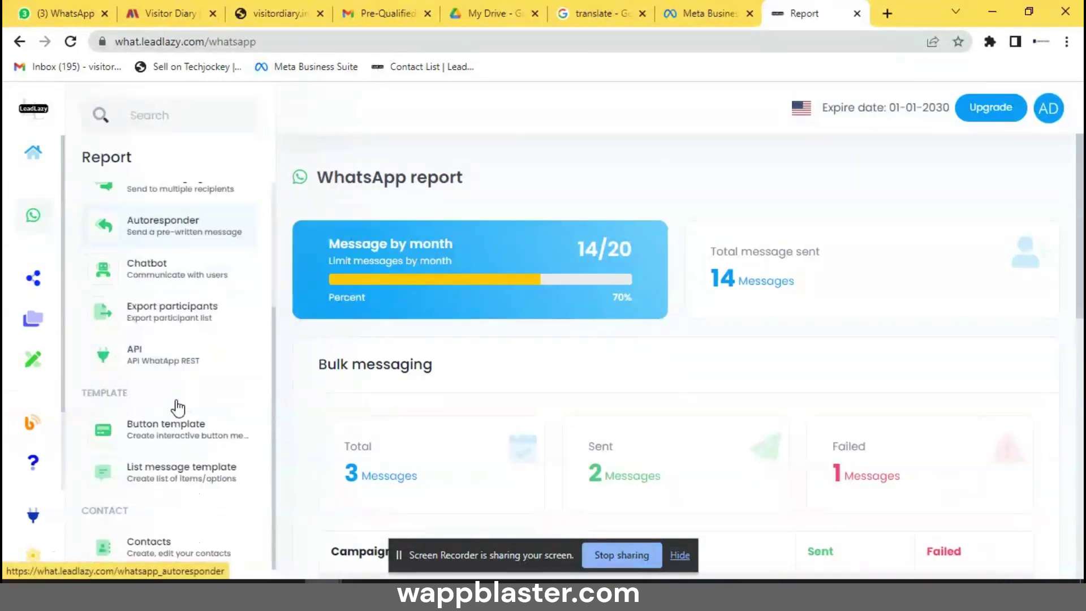
# Add a contact group named 'demo' on the Contacts page.
pyautogui.click(150, 547)
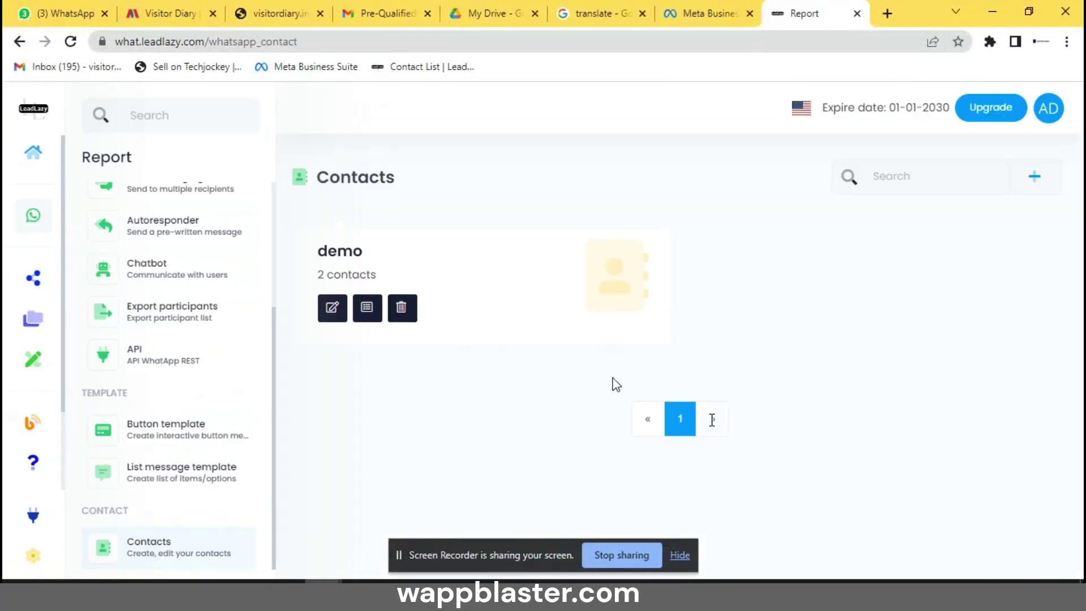
pyautogui.click(1034, 176)
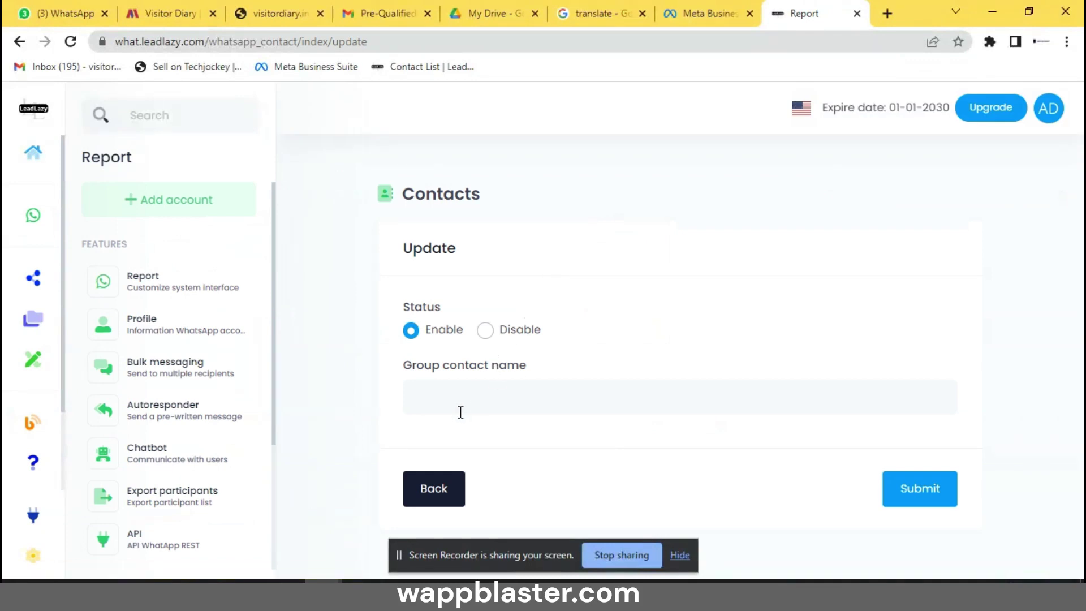
pyautogui.click(480, 401)
pyautogui.write('demo')
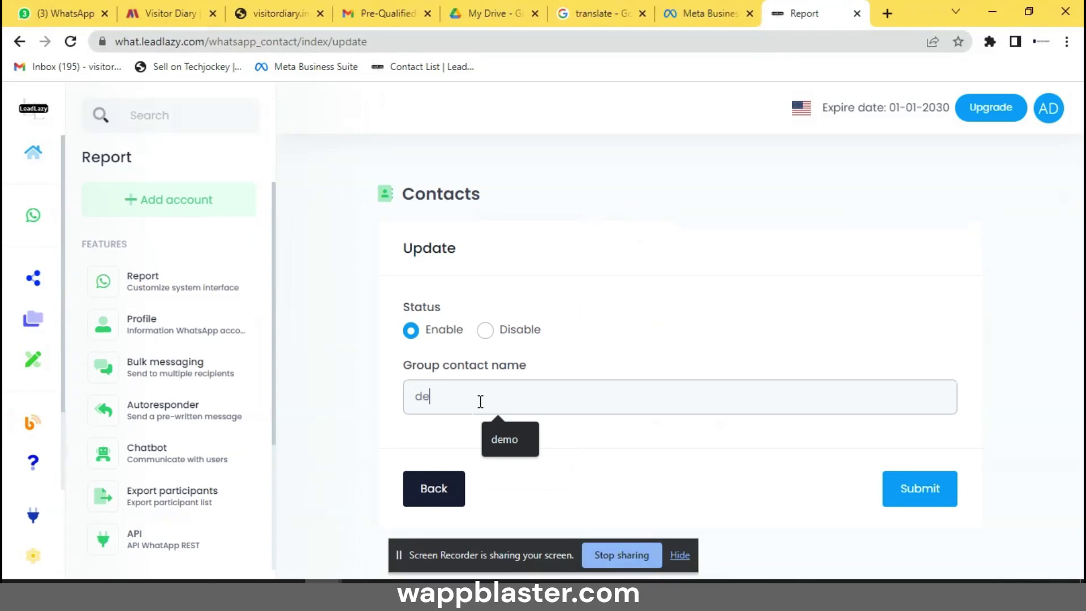
pyautogui.click(919, 488)
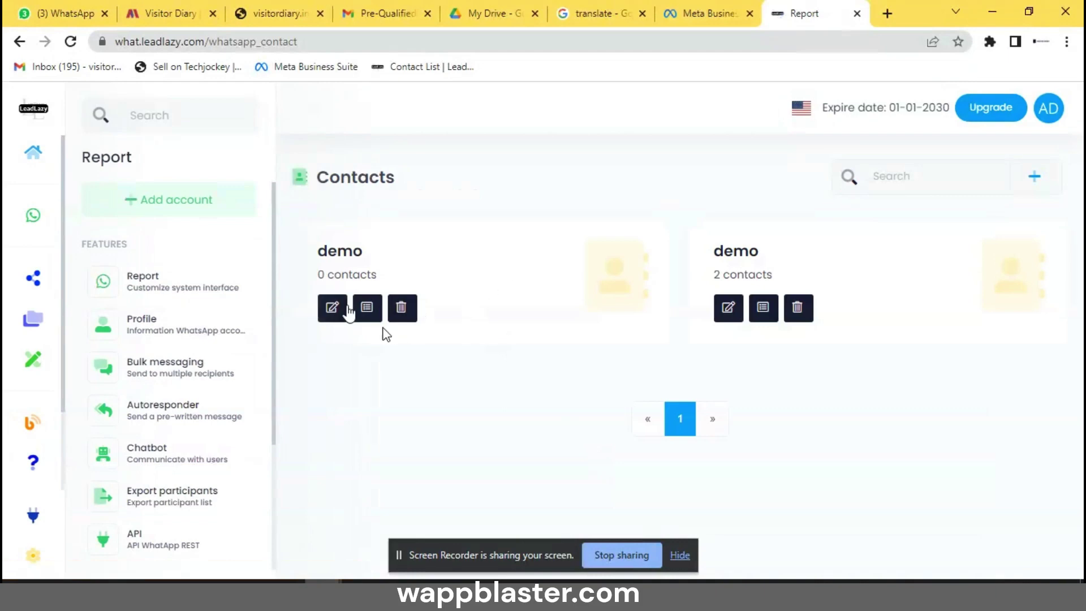
pyautogui.click(366, 307)
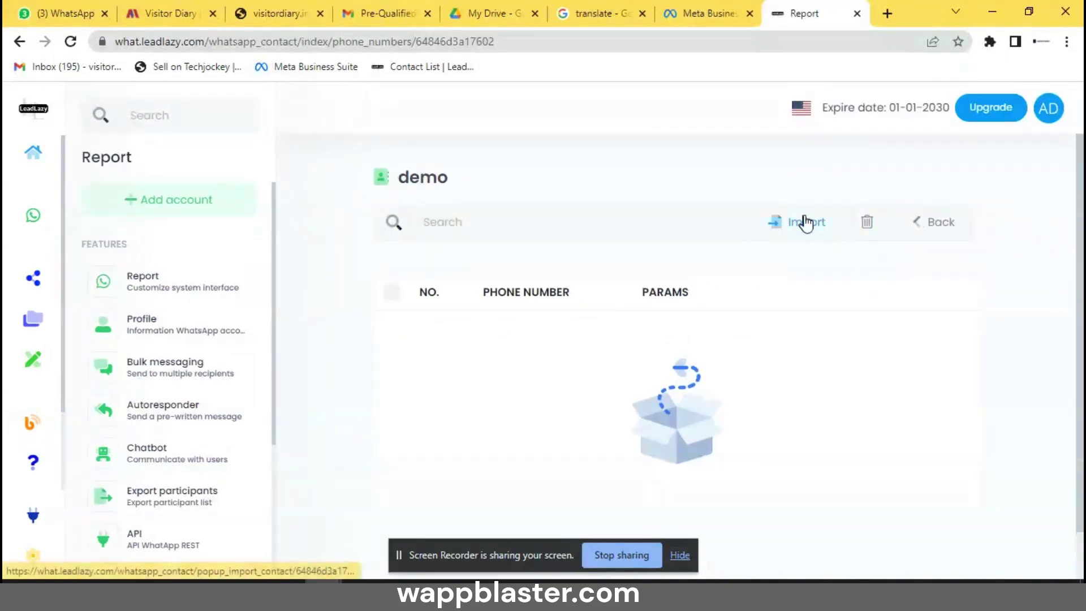
pyautogui.click(805, 222)
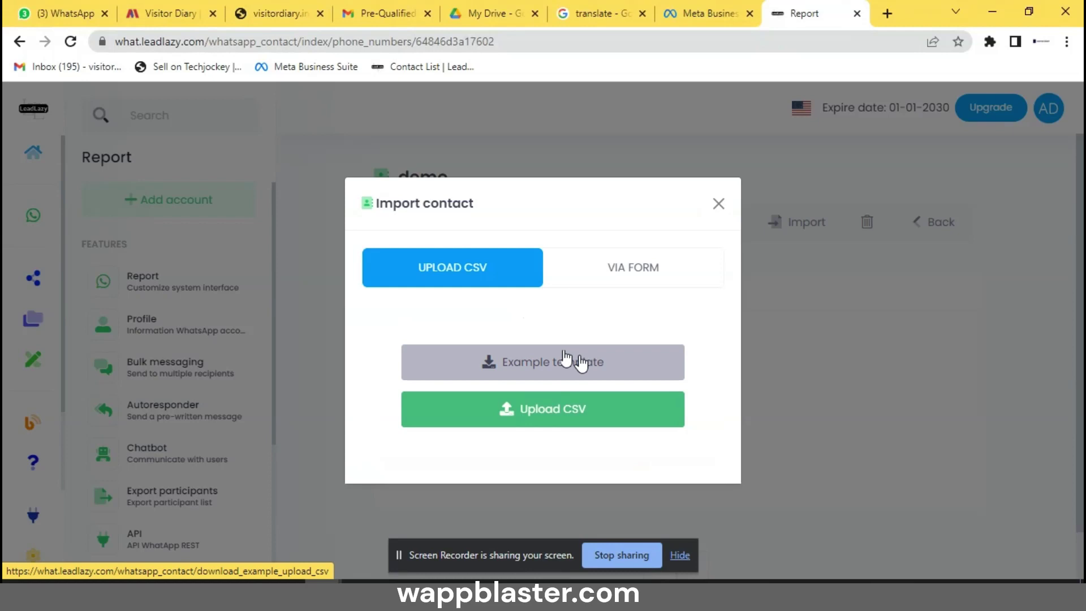
pyautogui.click(650, 270)
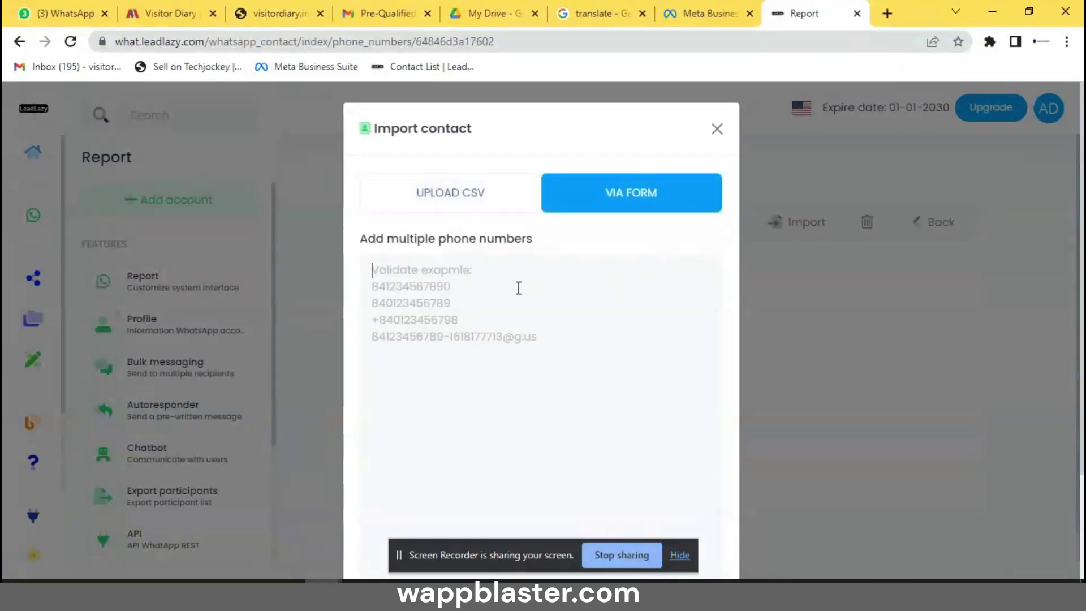
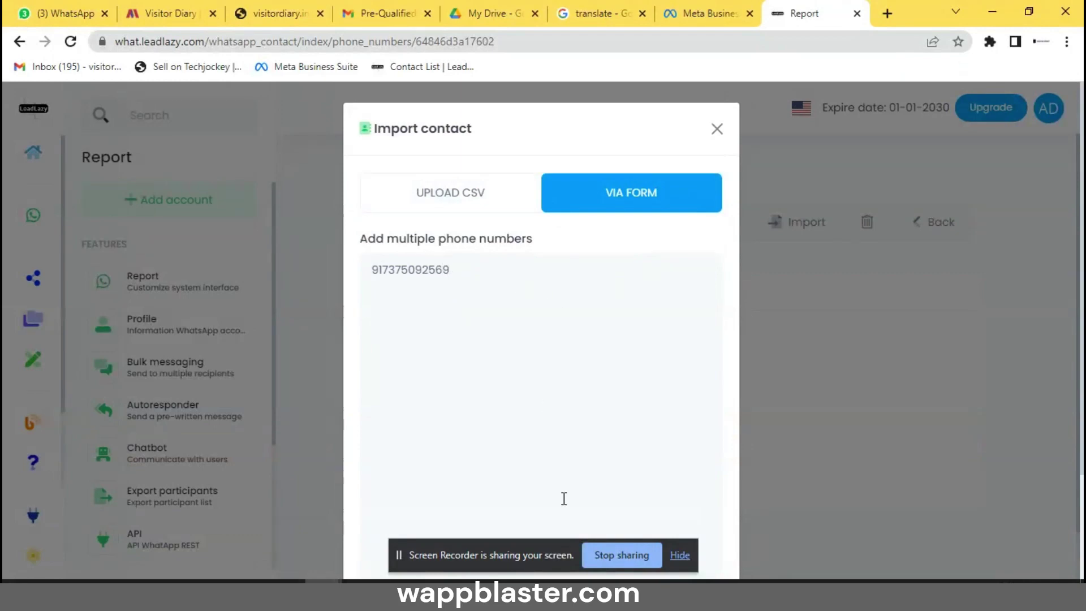
pyautogui.scroll(-3, 563, 499)
pyautogui.moveTo(545, 557); pyautogui.dragTo(644, 482)
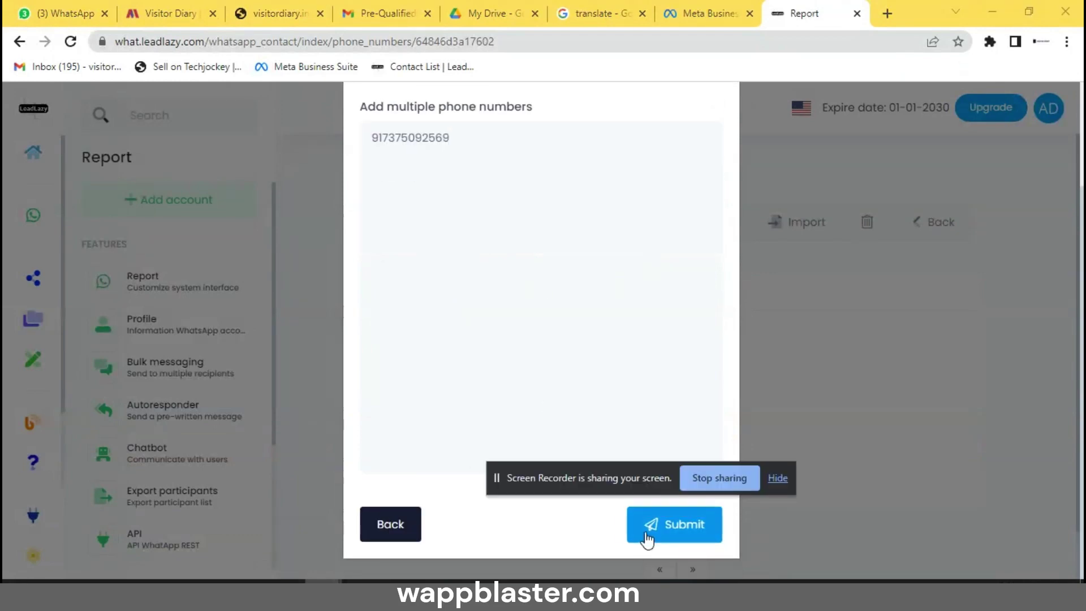
pyautogui.click(674, 523)
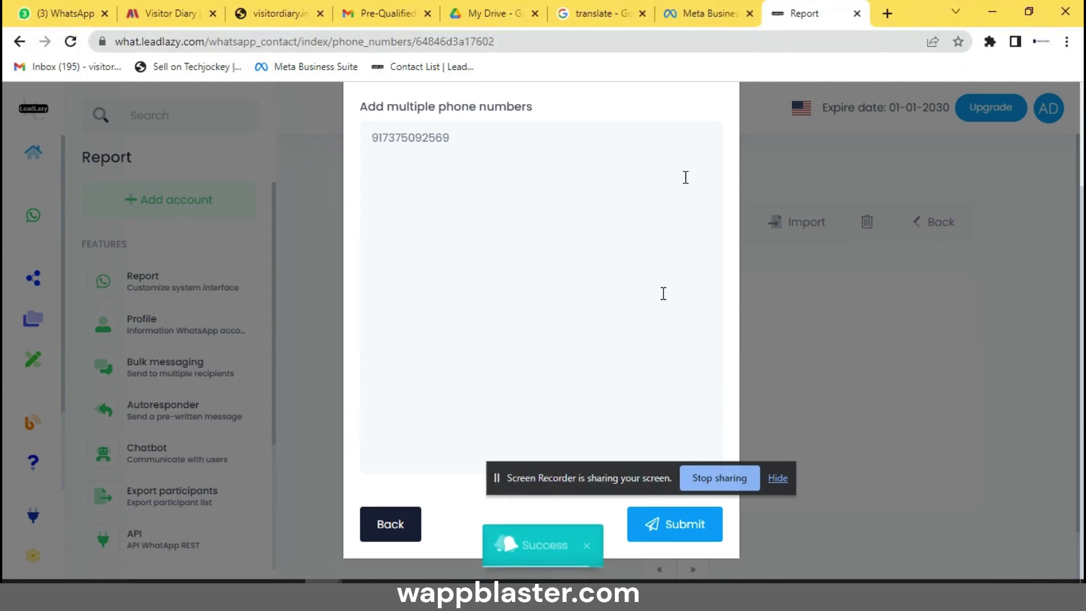
pyautogui.click(717, 127)
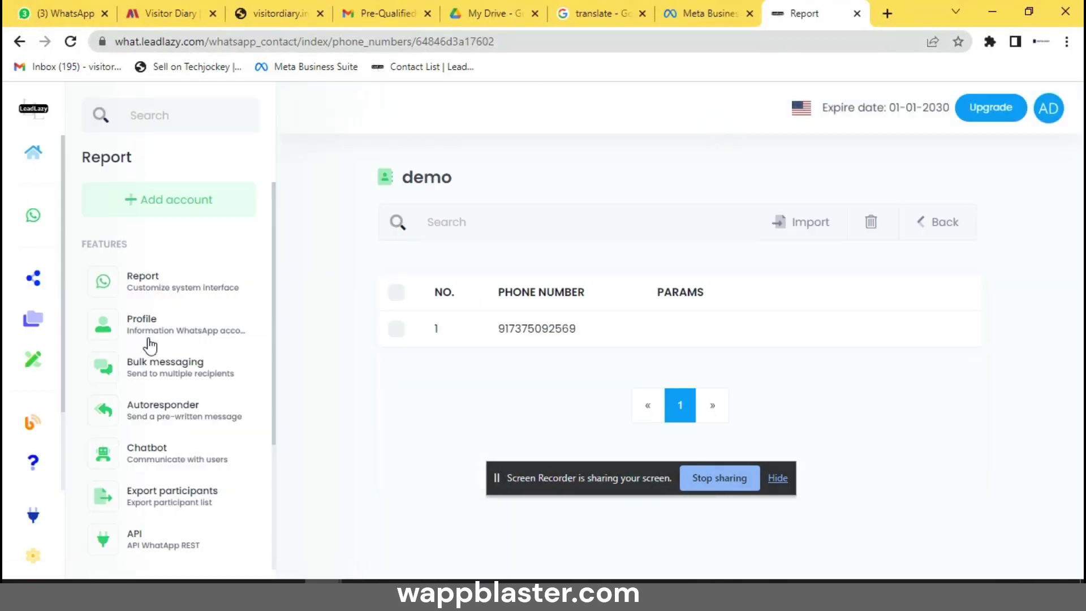
pyautogui.scroll(-3, 146, 348)
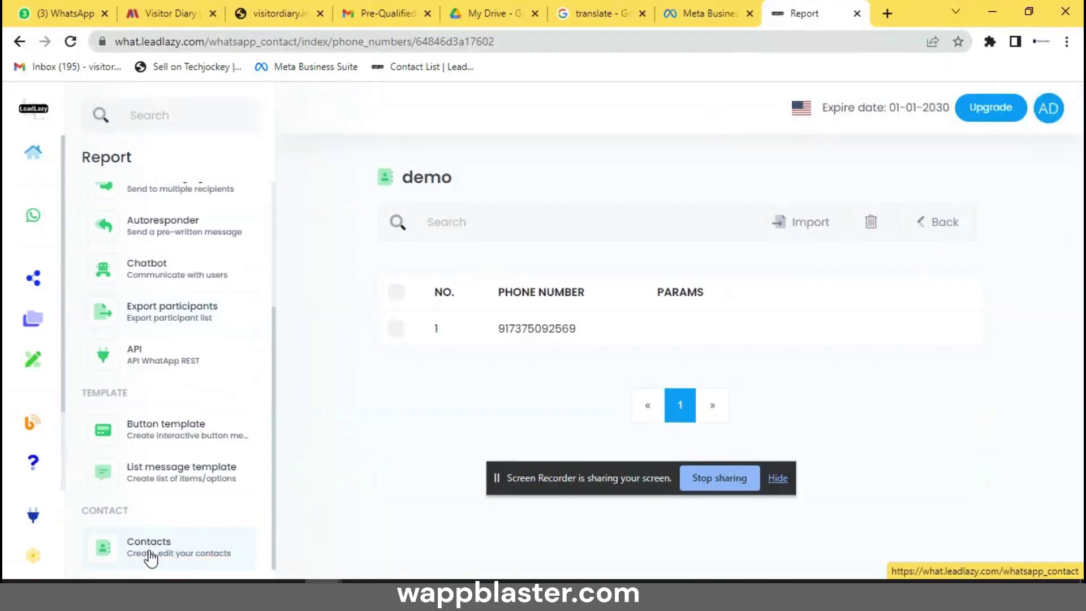
pyautogui.scroll(3, 170, 339)
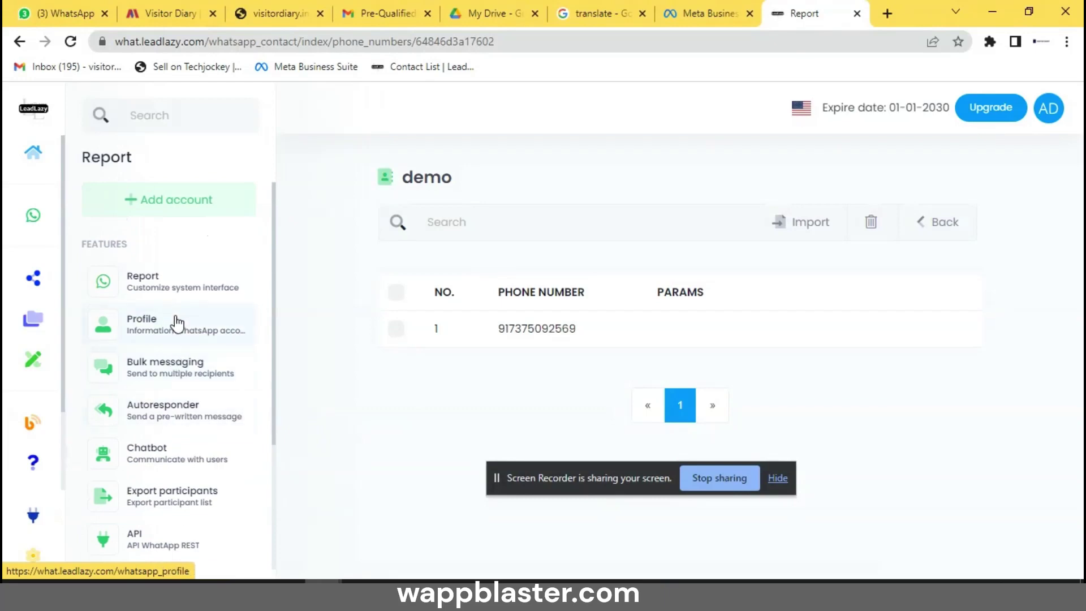
# Create a new bulk messaging campaign with Visitor Diary as the sending profile.
pyautogui.click(165, 366)
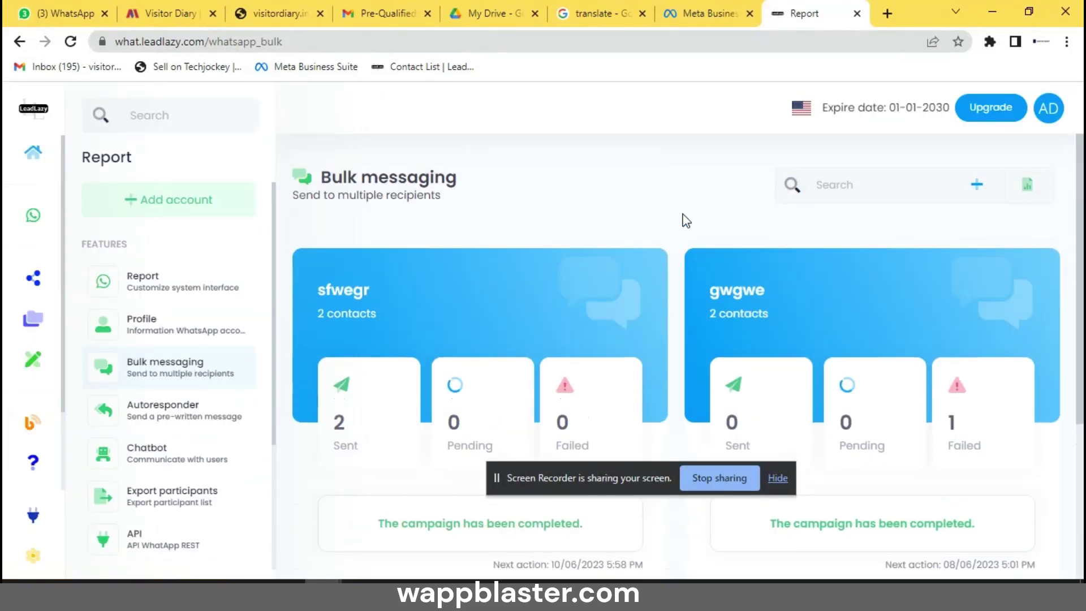
pyautogui.scroll(-3, 686, 221)
pyautogui.scroll(3, 719, 328)
pyautogui.click(979, 191)
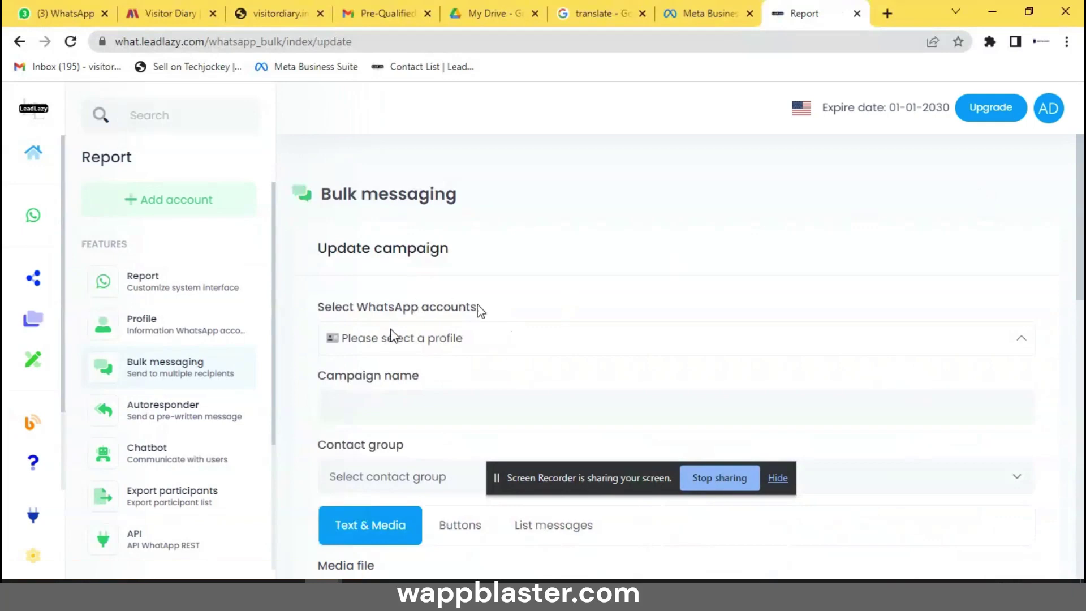
pyautogui.scroll(-1, 391, 339)
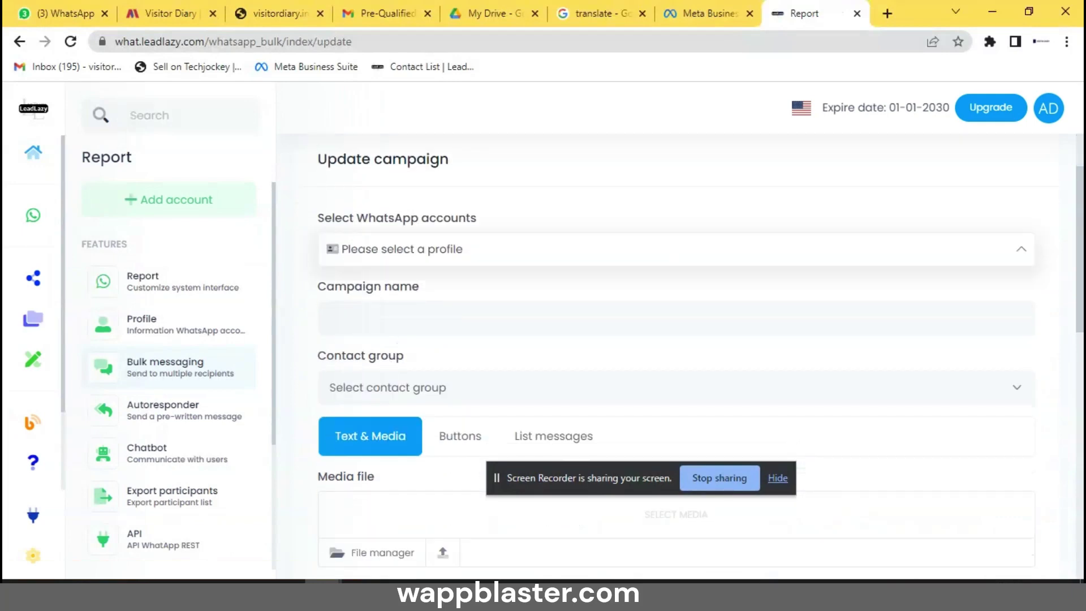
pyautogui.click(404, 251)
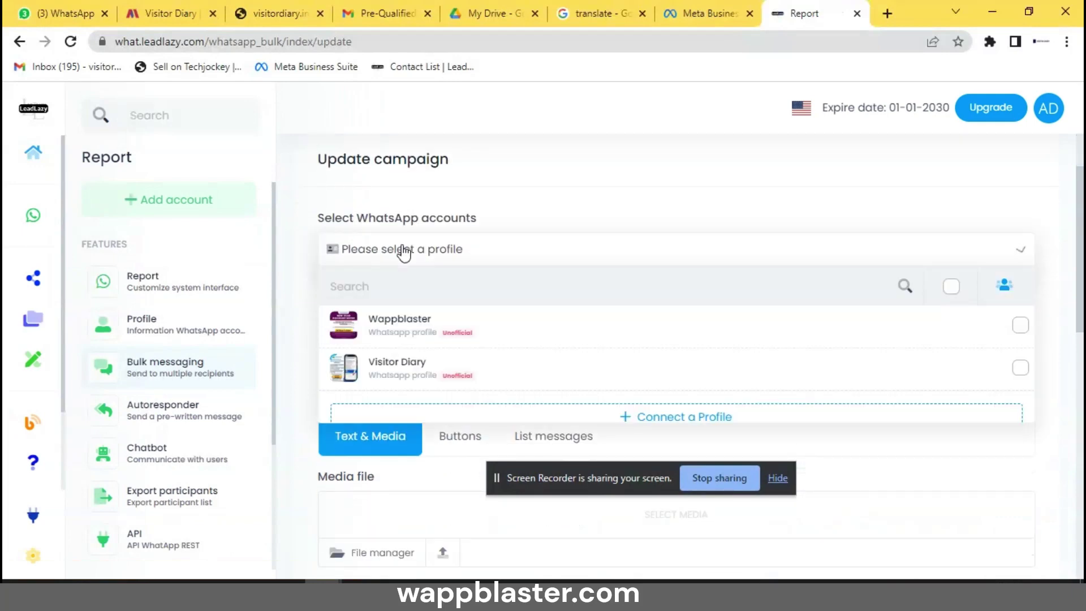
pyautogui.click(399, 371)
pyautogui.scroll(-5, 416, 441)
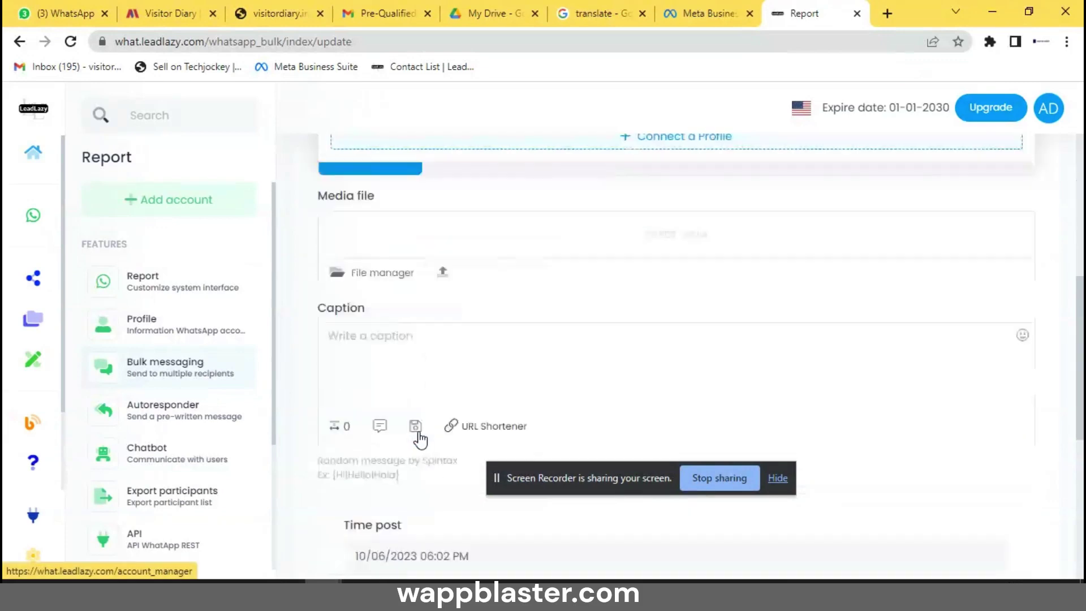
pyautogui.scroll(1, 411, 282)
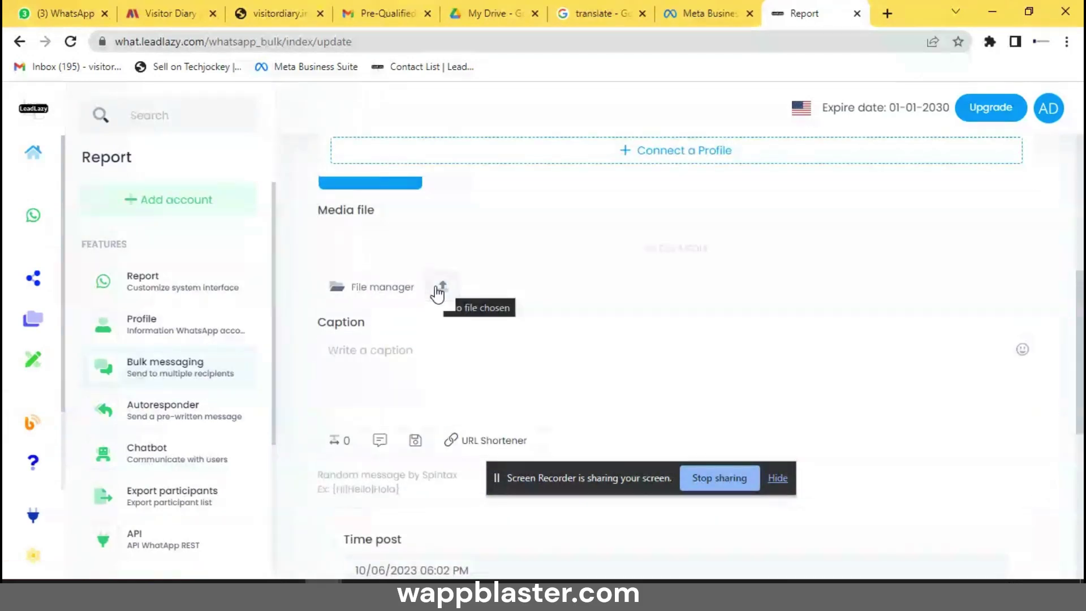
# Attach the drip marketing image and write the caption 'hii here'.
pyautogui.click(389, 288)
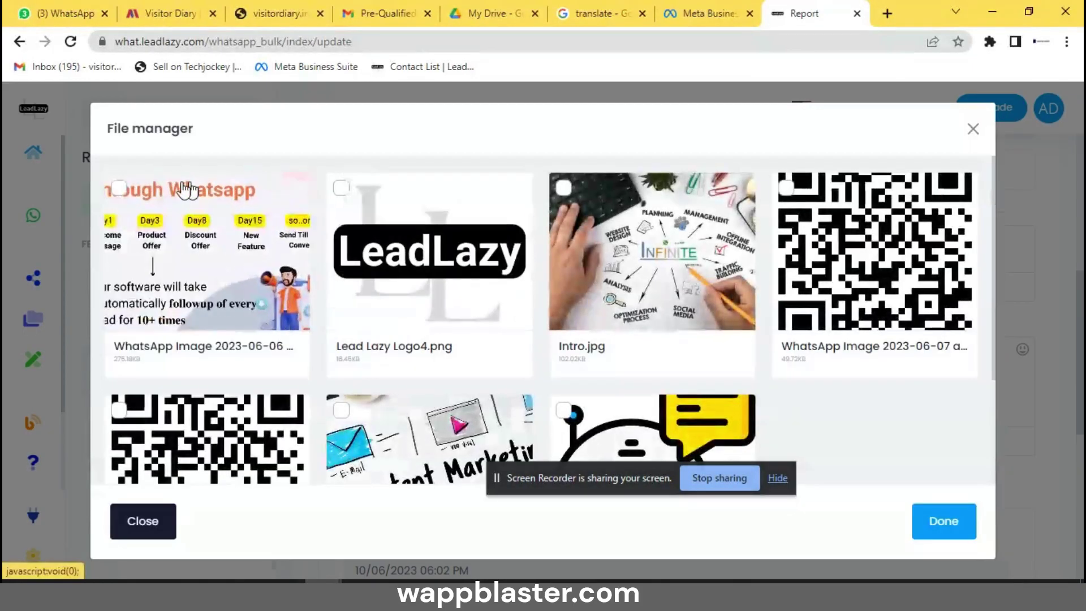
pyautogui.click(120, 188)
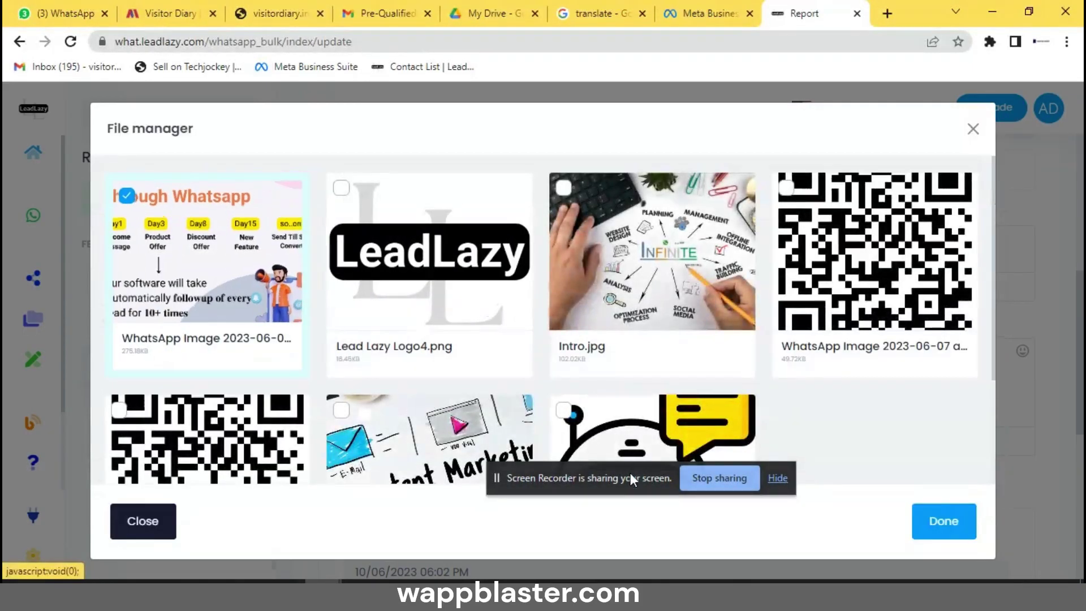
pyautogui.click(943, 521)
pyautogui.click(512, 376)
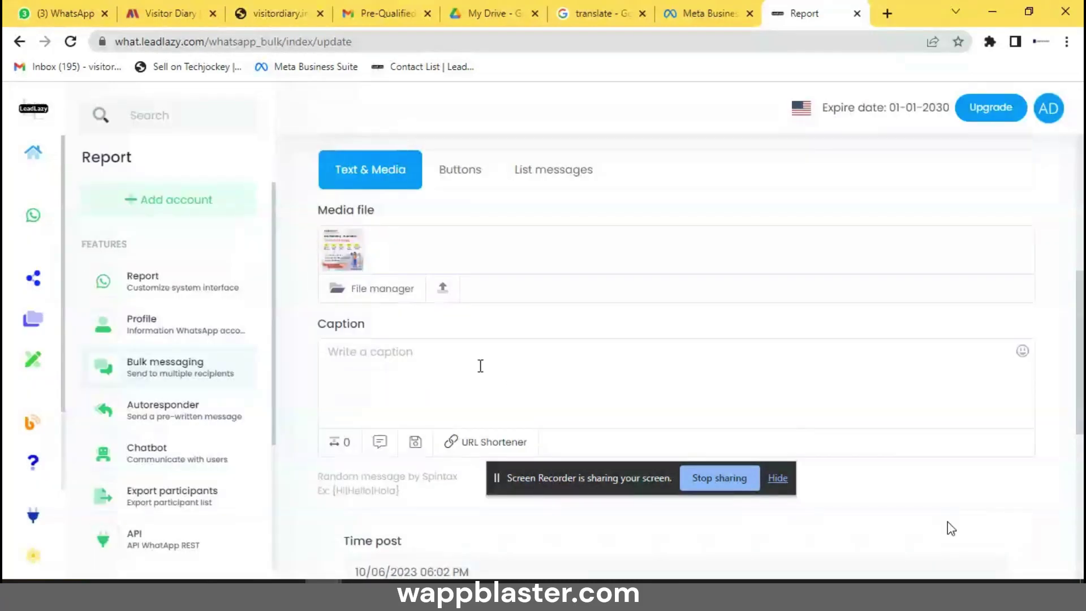
pyautogui.write('hii')
pyautogui.press('Return')
pyautogui.write('ere')
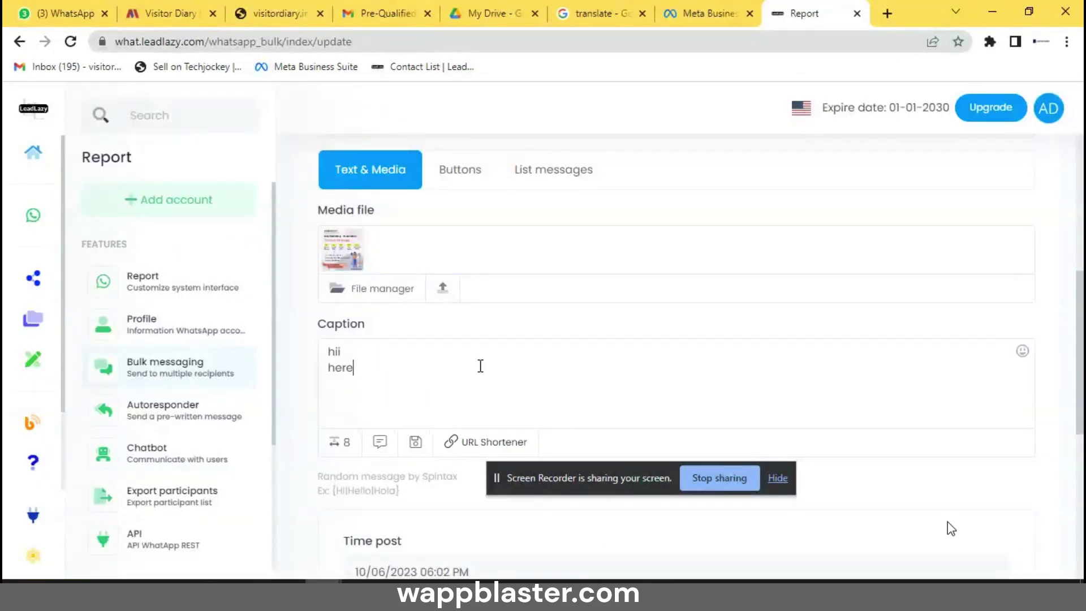
pyautogui.scroll(2, 508, 343)
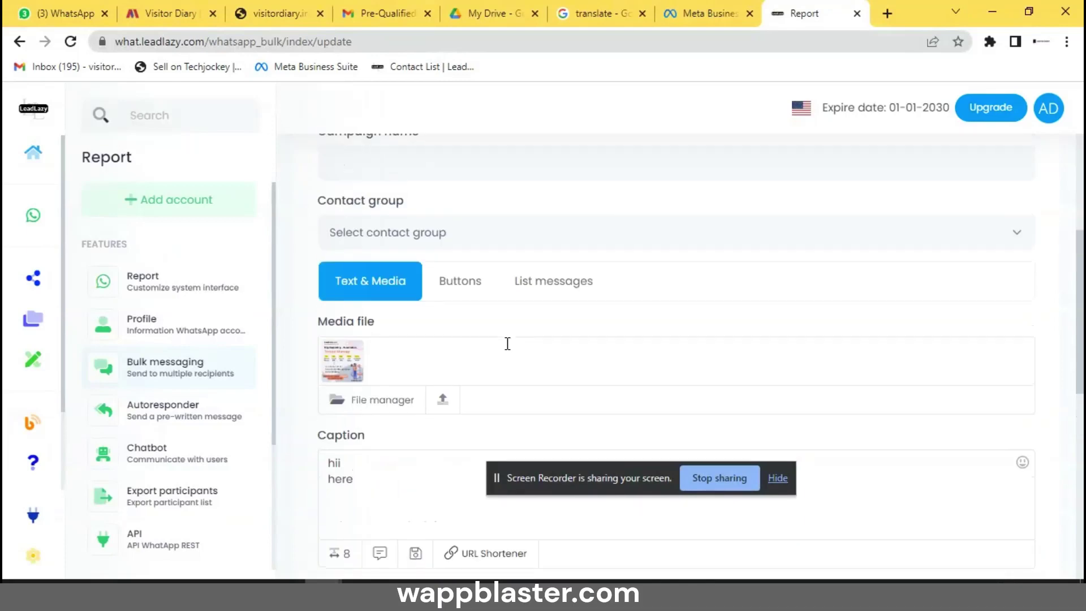
# Target the demo contact group and name the campaign 'deno'.
pyautogui.click(430, 237)
pyautogui.click(346, 276)
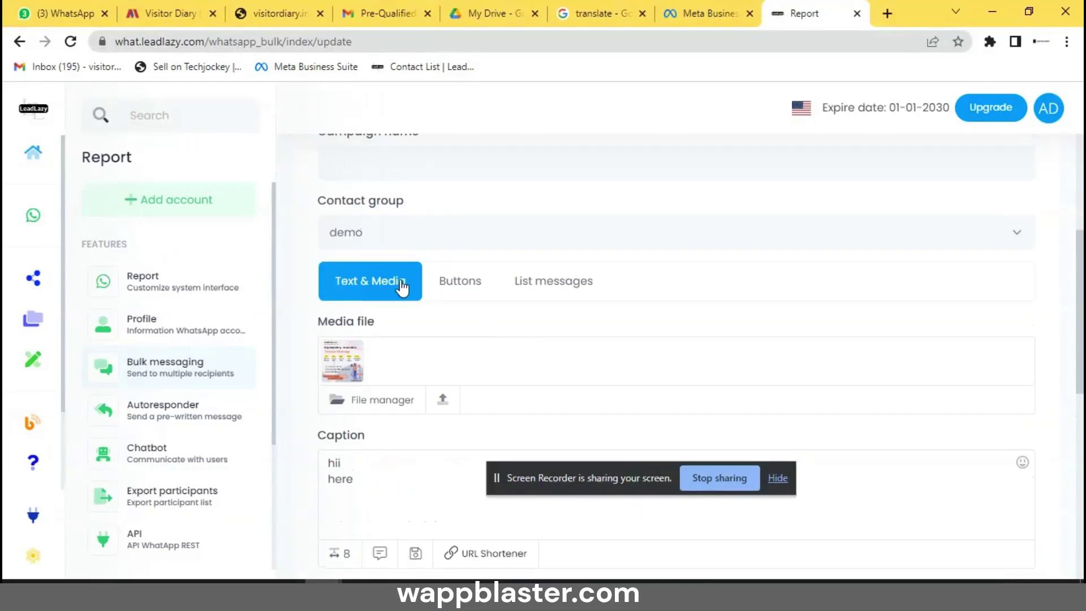
pyautogui.scroll(2, 407, 280)
pyautogui.click(390, 273)
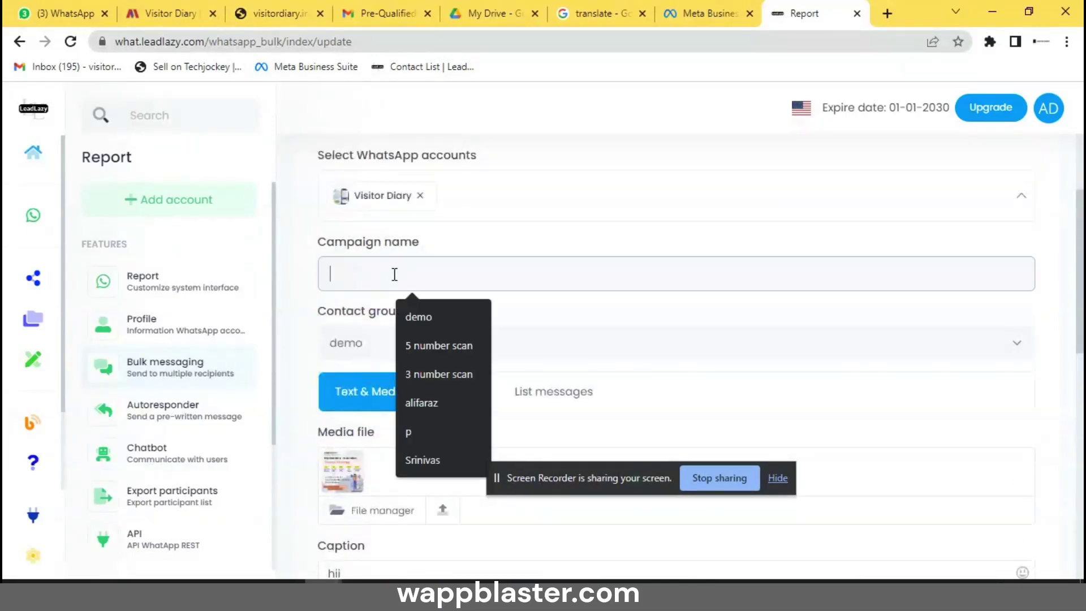
pyautogui.write('deno')
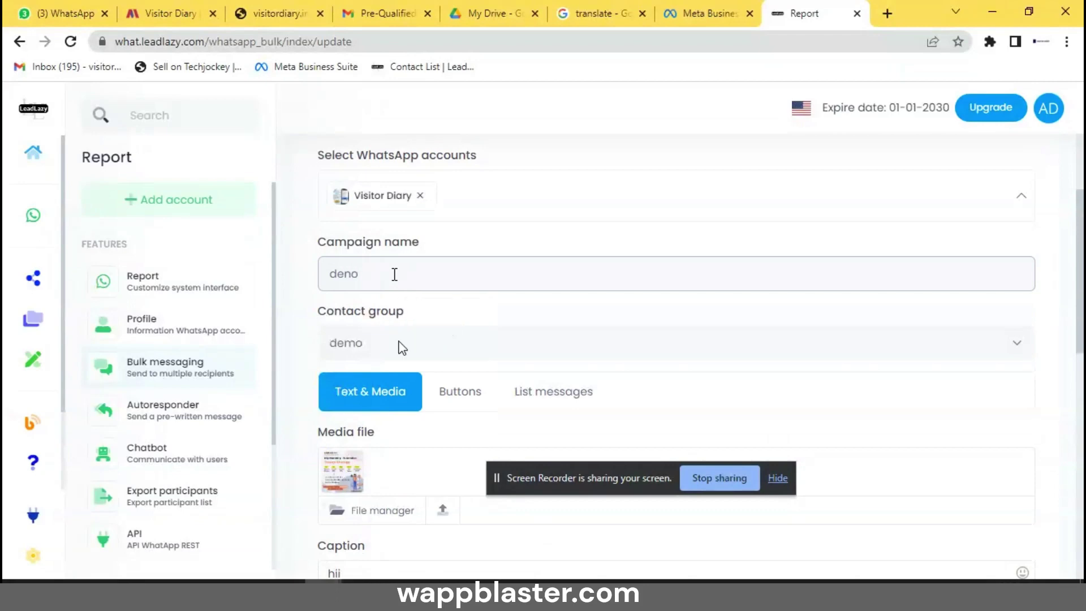
pyautogui.scroll(-5, 400, 345)
pyautogui.scroll(-3, 393, 361)
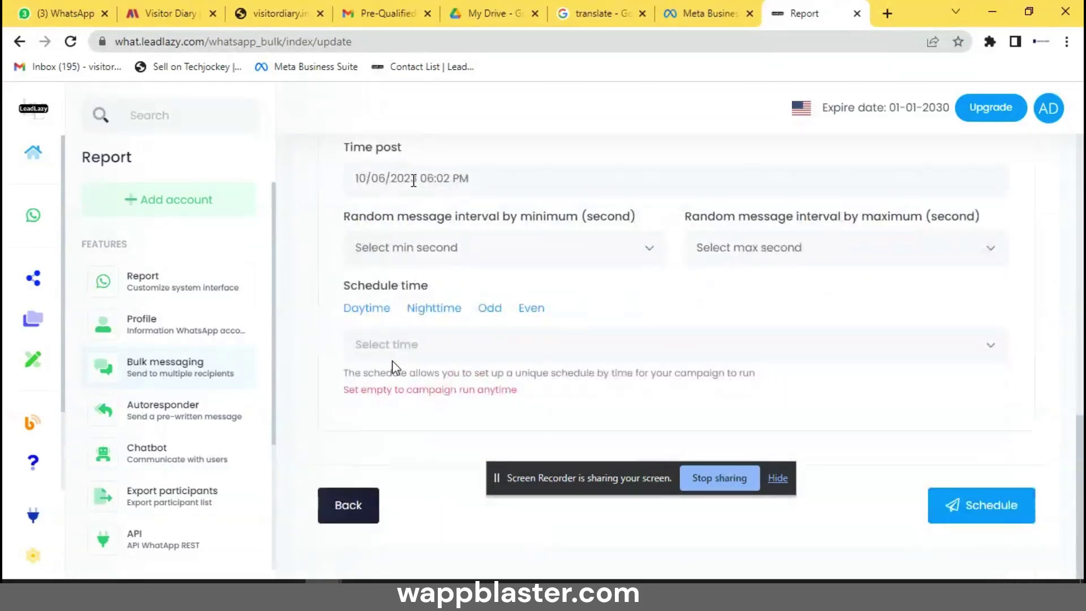
# Set the post time to 06:03 PM and highlight the minimum and maximum interval labels.
pyautogui.click(413, 181)
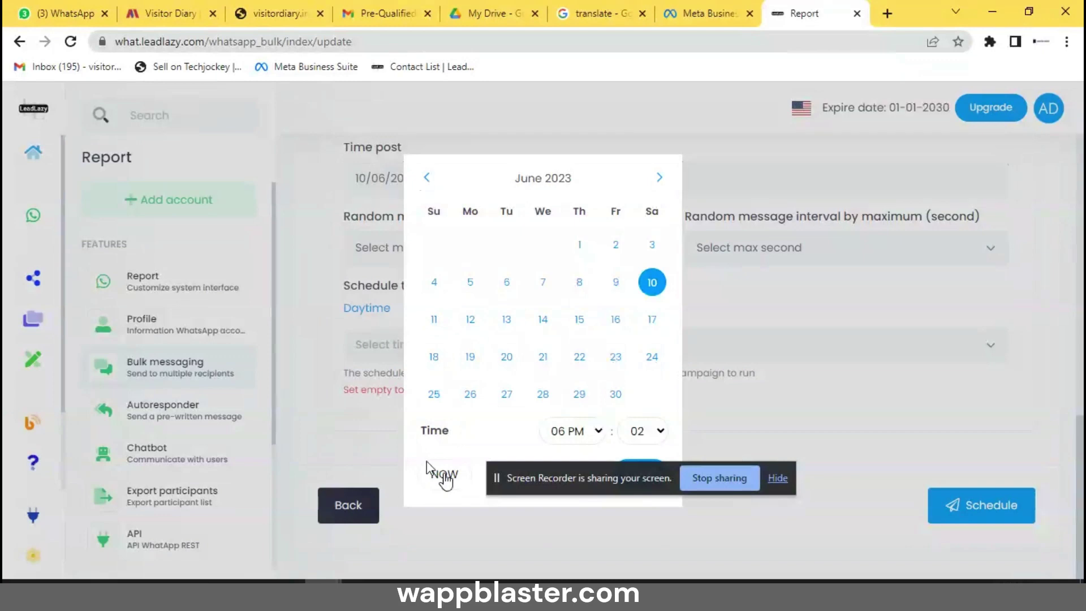
pyautogui.click(444, 474)
pyautogui.moveTo(573, 478); pyautogui.dragTo(829, 419)
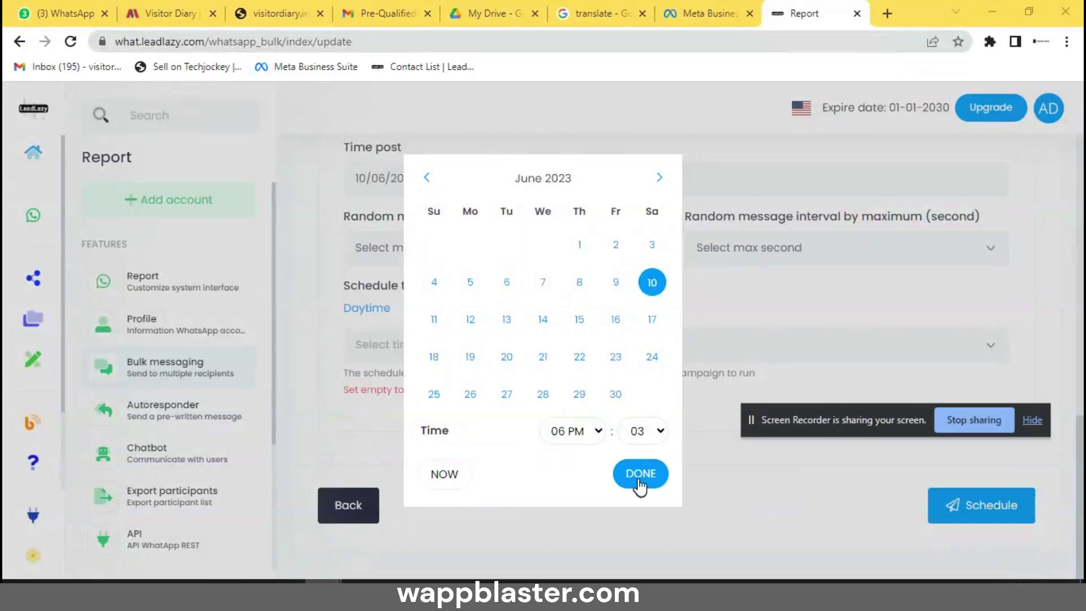
pyautogui.click(640, 473)
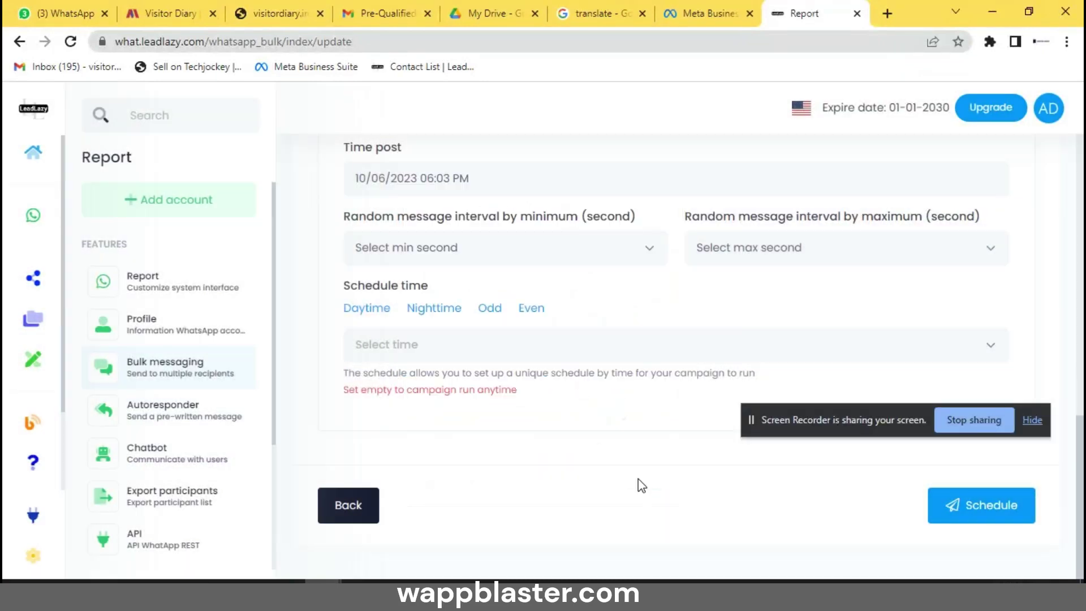
pyautogui.tripleClick(400, 219)
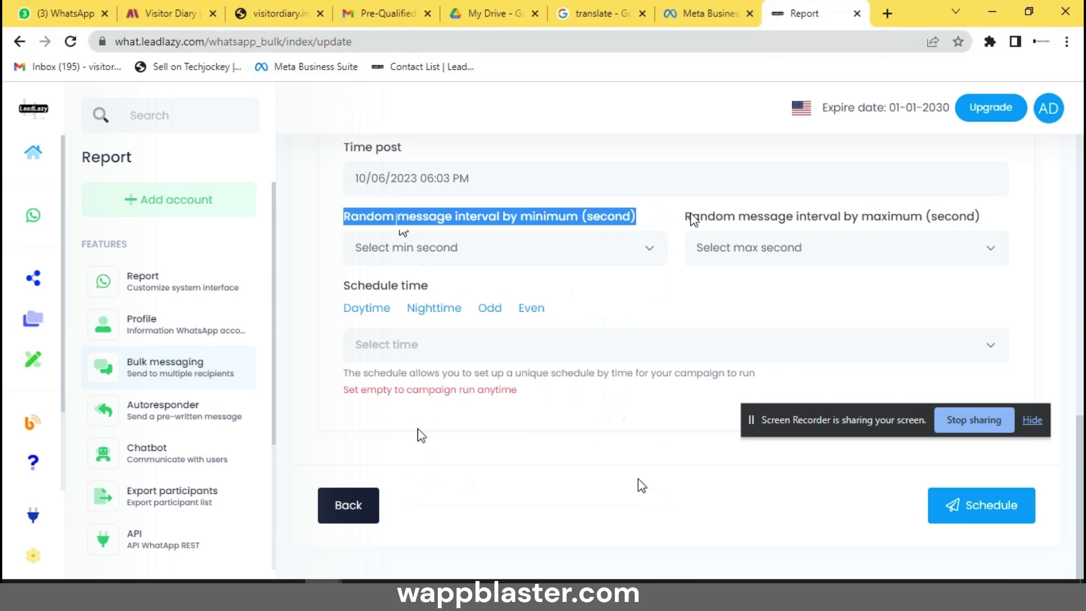
pyautogui.tripleClick(738, 219)
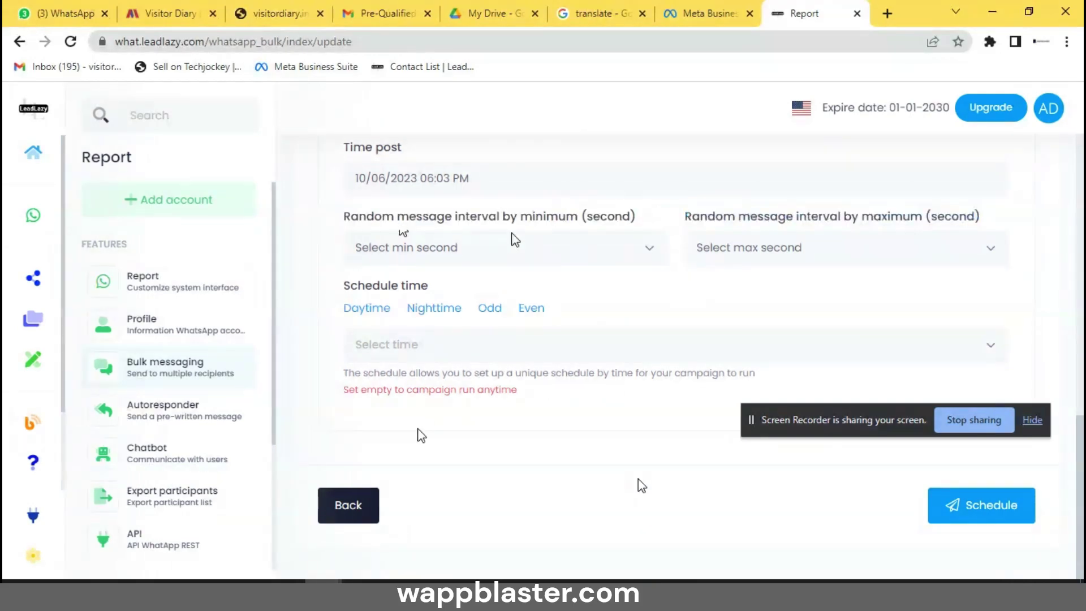
# Set the bulk campaign's message interval to 5–6 seconds.
pyautogui.click(508, 247)
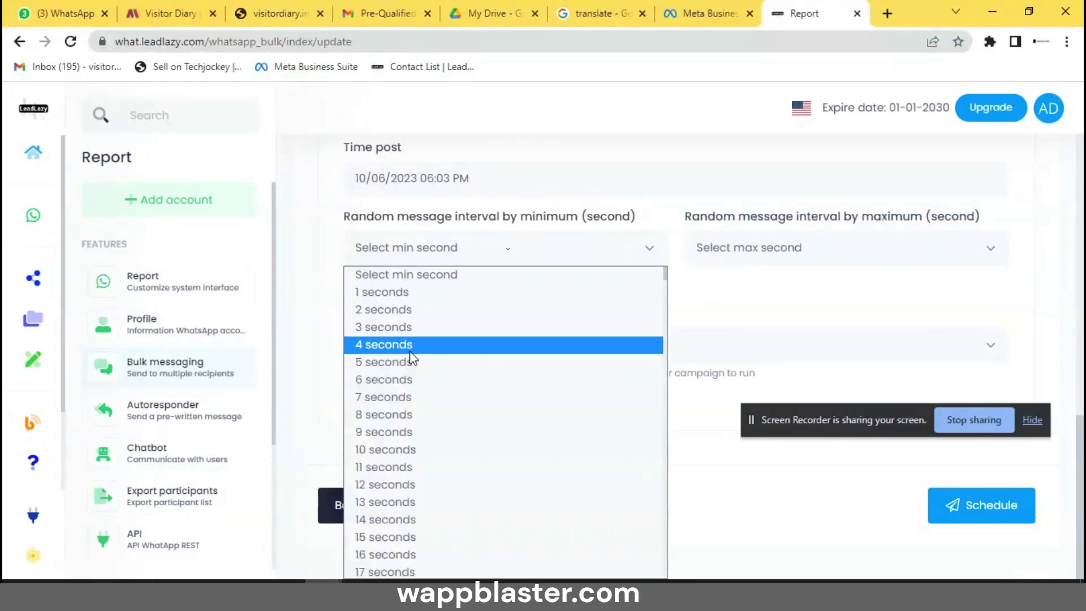
pyautogui.click(384, 362)
pyautogui.click(820, 247)
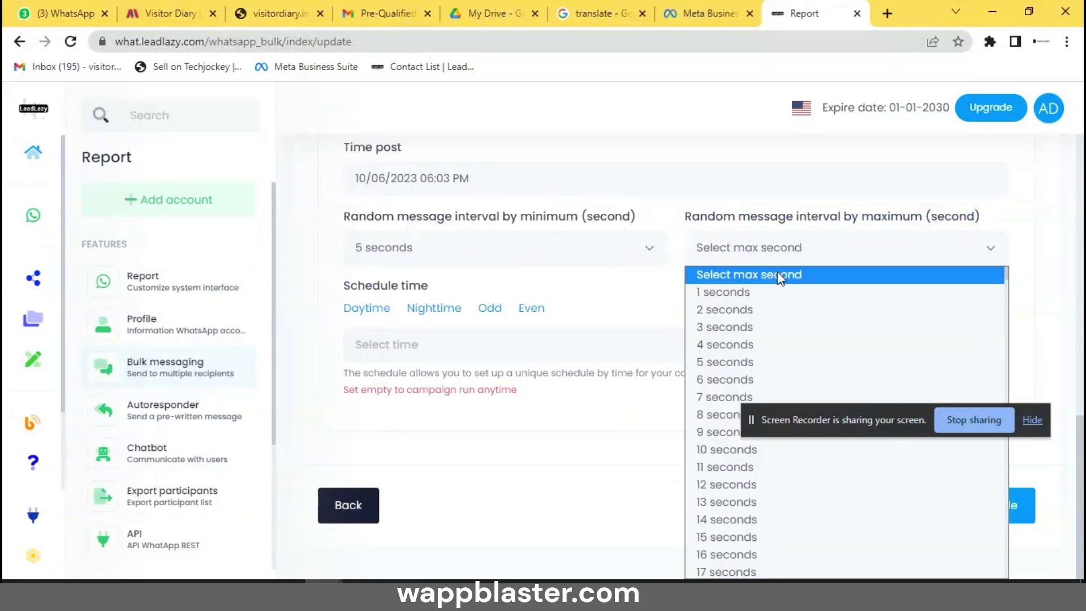
pyautogui.click(734, 375)
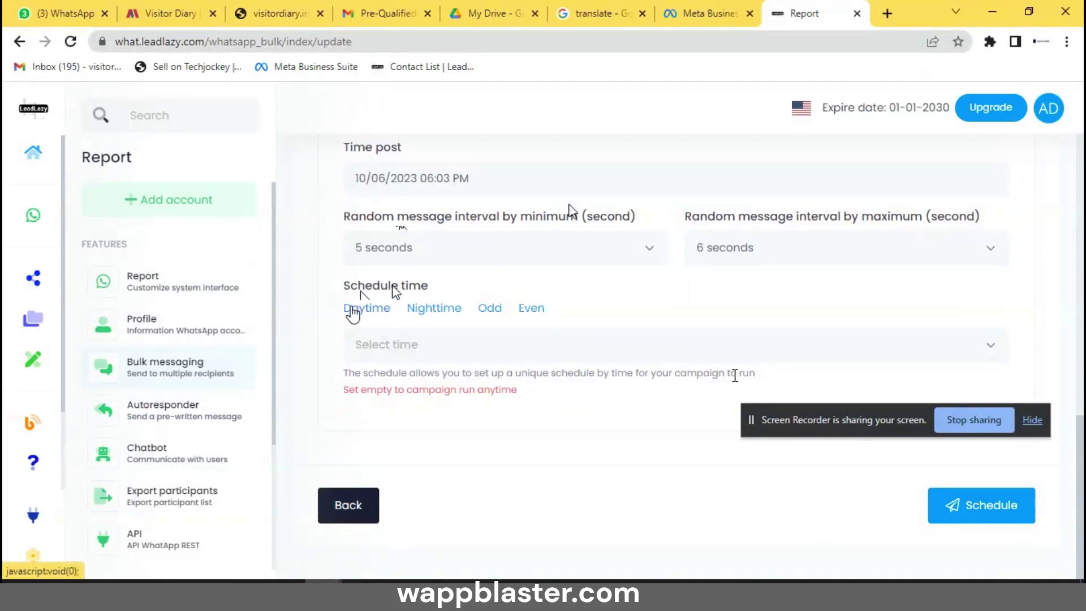
# Schedule the campaign for daytime hours 7–18 and return to the Bulk messaging list.
pyautogui.click(353, 312)
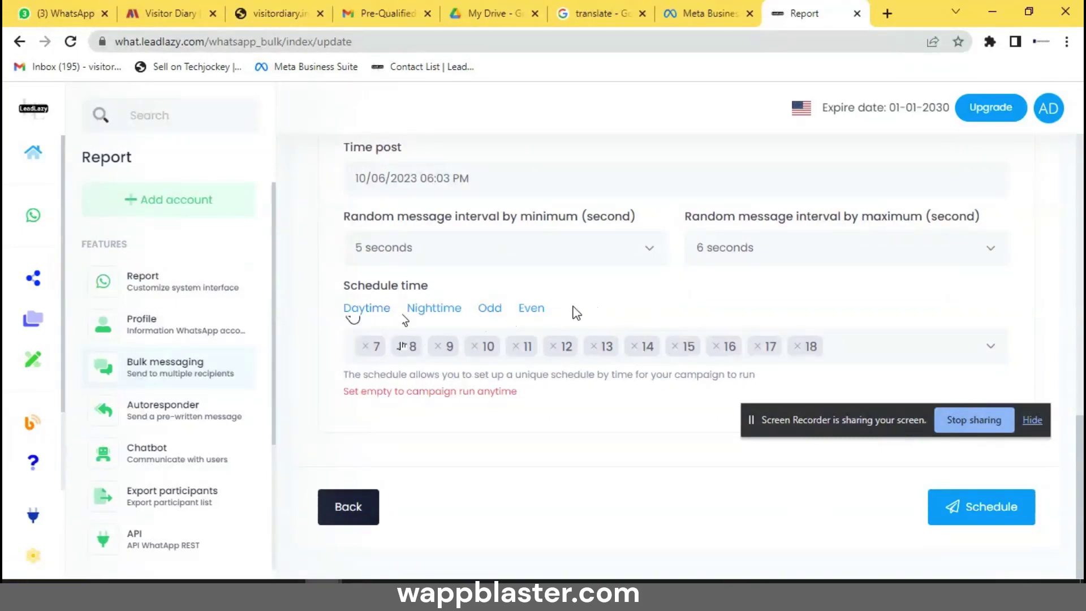
pyautogui.click(1016, 518)
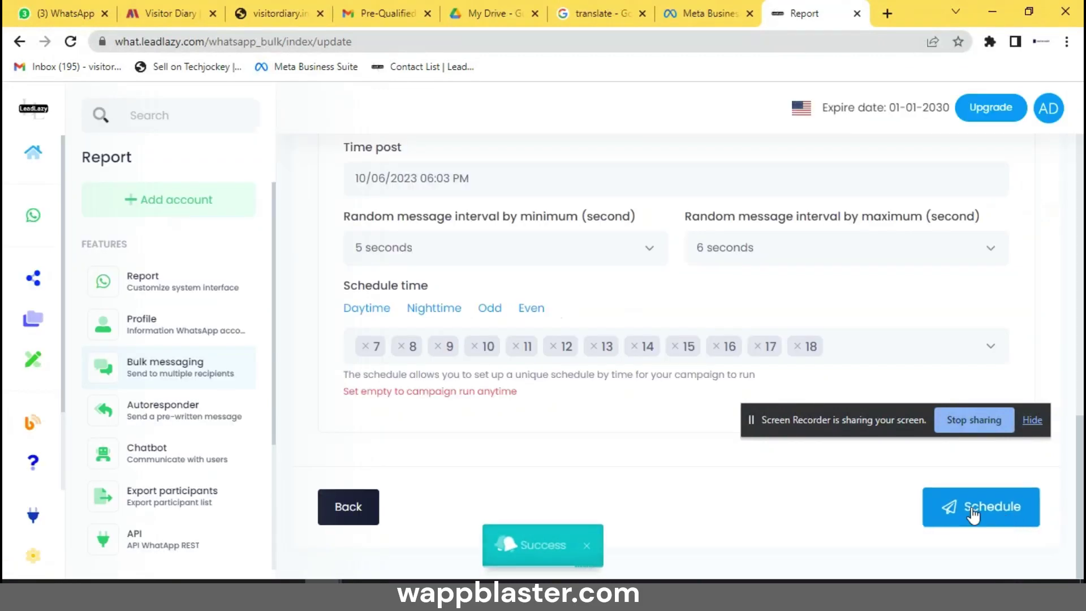
pyautogui.click(348, 506)
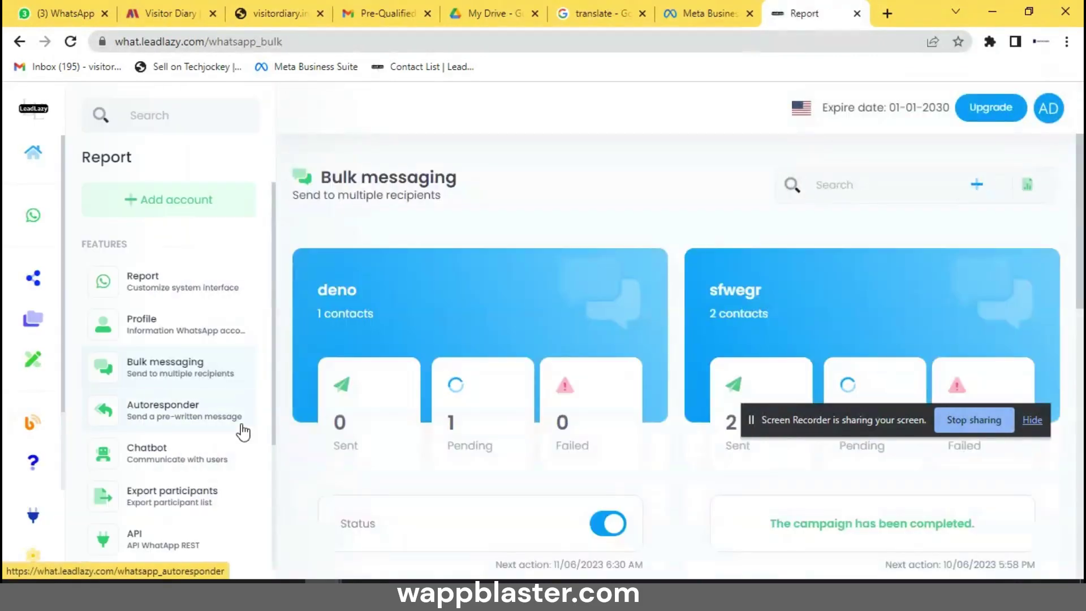
# Show the Visitor Diary WhatsApp account on the Profile page.
pyautogui.click(168, 288)
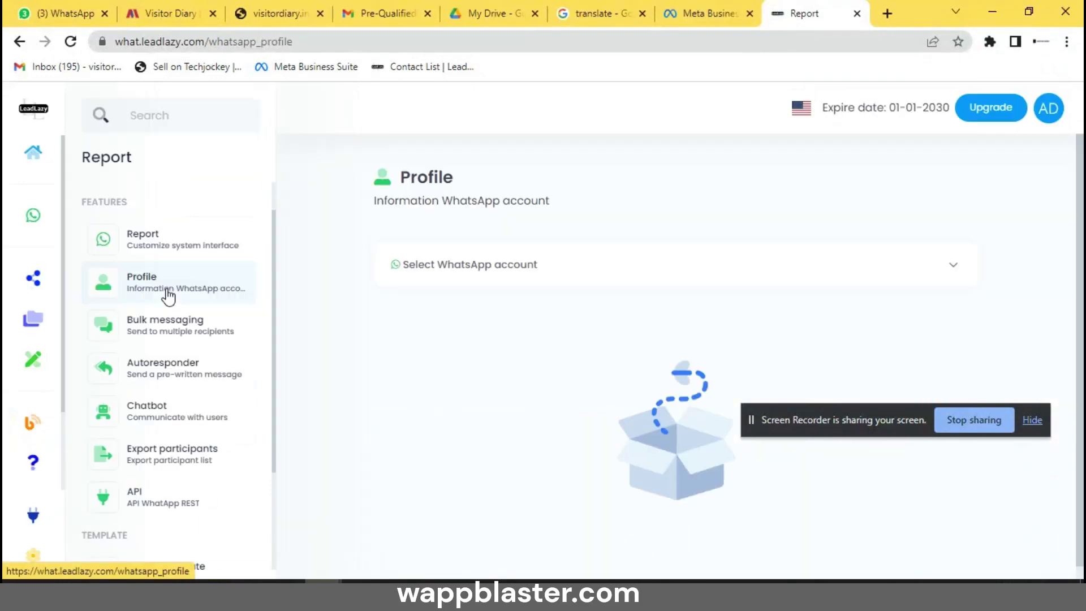
pyautogui.click(469, 263)
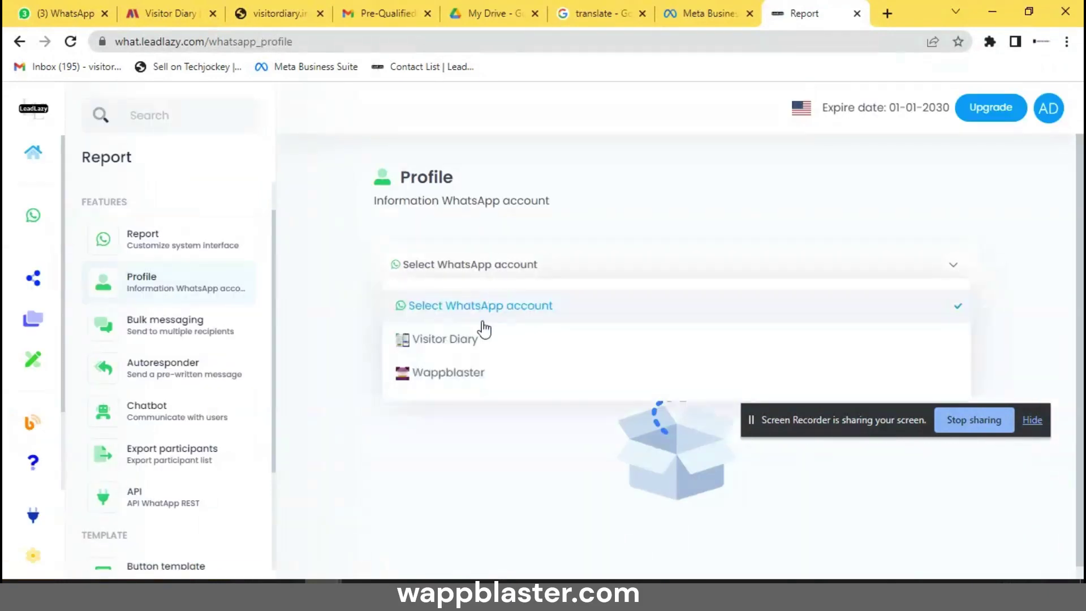
pyautogui.click(441, 339)
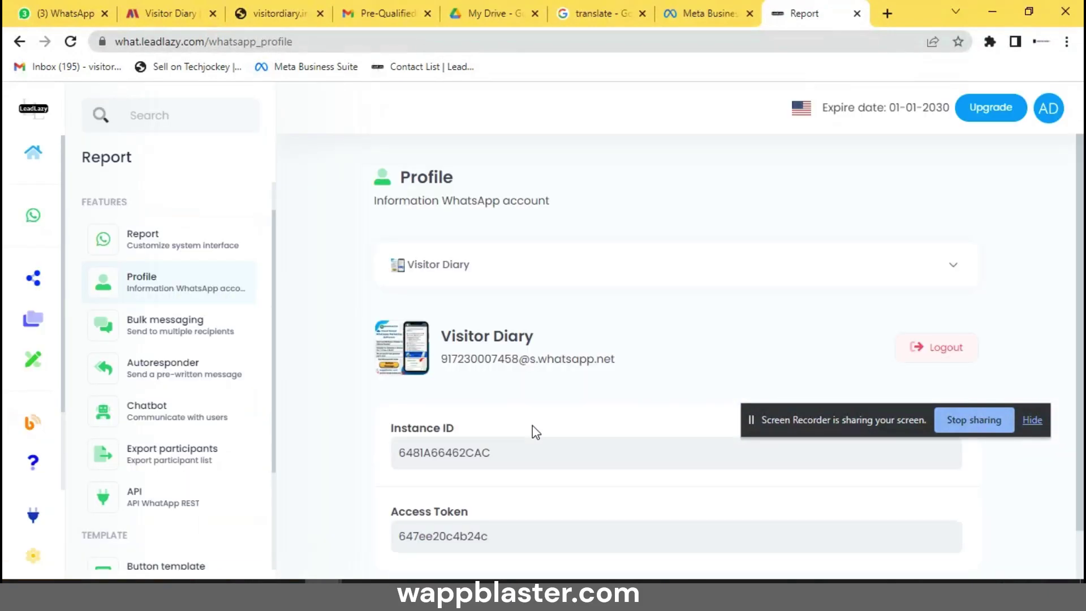
# Highlight the Visitor Diary instance ID and access token values.
pyautogui.doubleClick(459, 398)
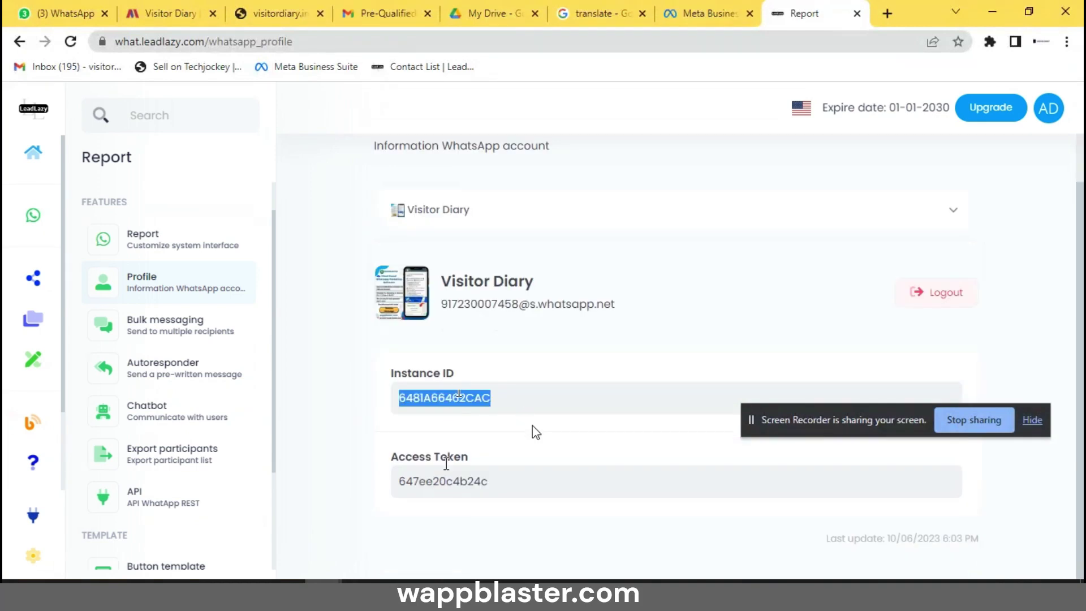
pyautogui.doubleClick(450, 456)
pyautogui.scroll(-2, 189, 486)
pyautogui.click(162, 394)
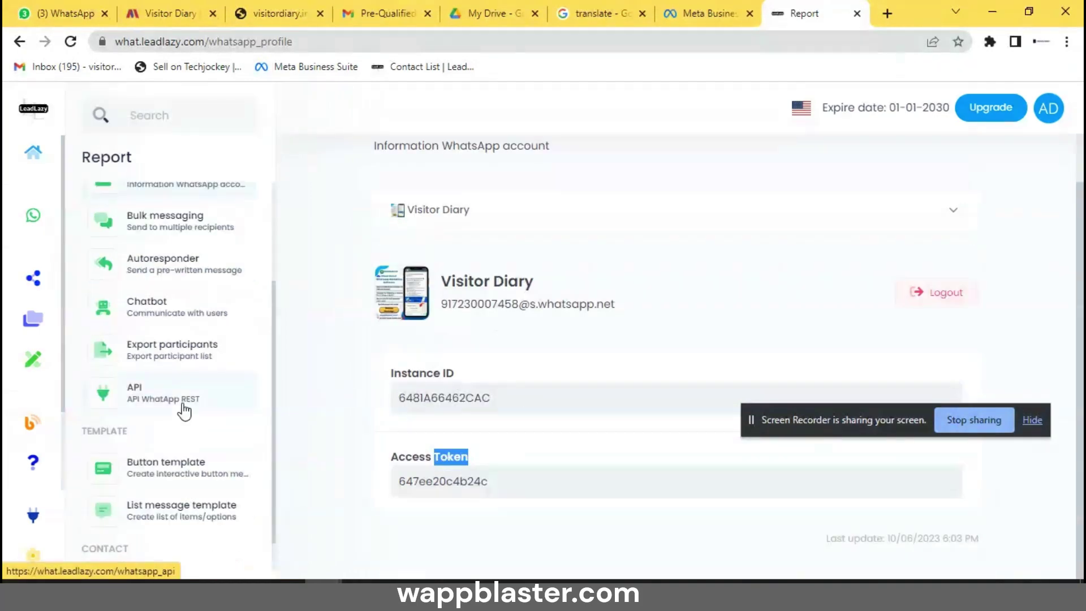
pyautogui.scroll(-5, 477, 447)
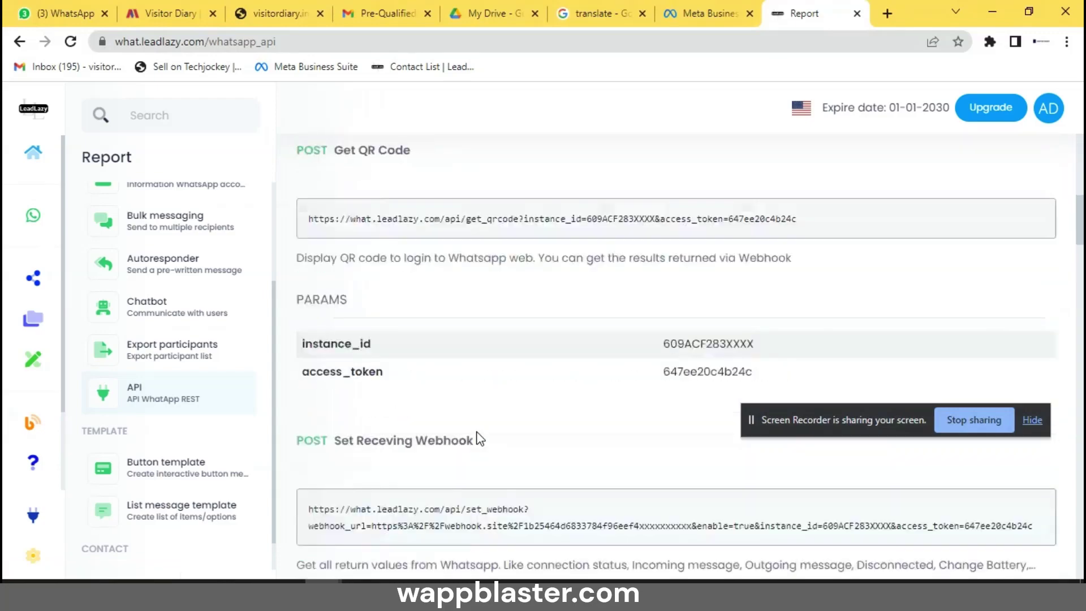
pyautogui.scroll(-4, 476, 425)
pyautogui.scroll(-3, 475, 424)
pyautogui.scroll(-3, 465, 297)
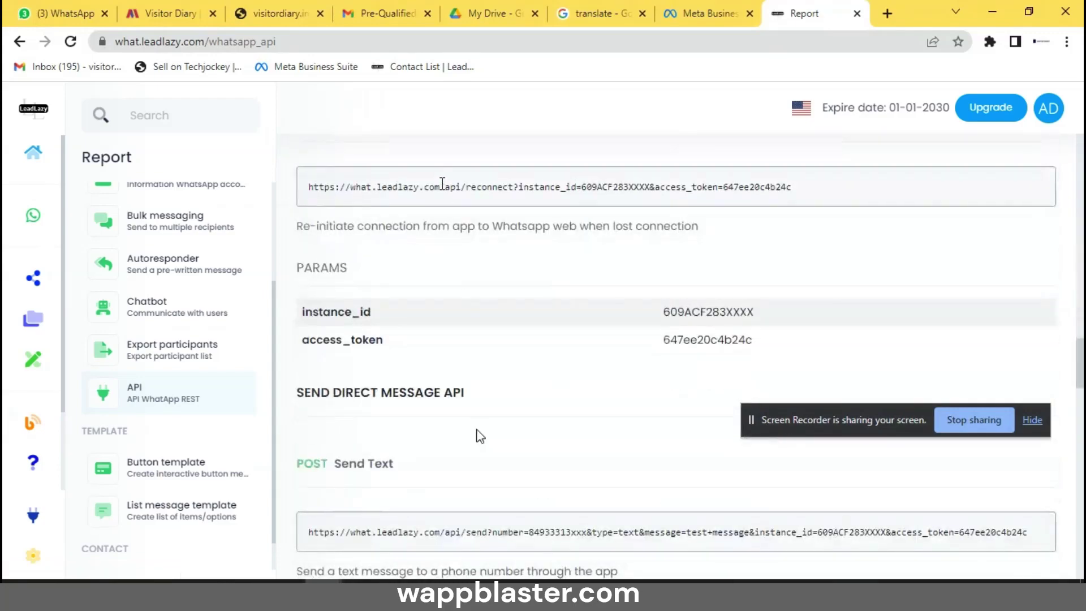
pyautogui.scroll(-3, 482, 417)
pyautogui.scroll(-1, 482, 417)
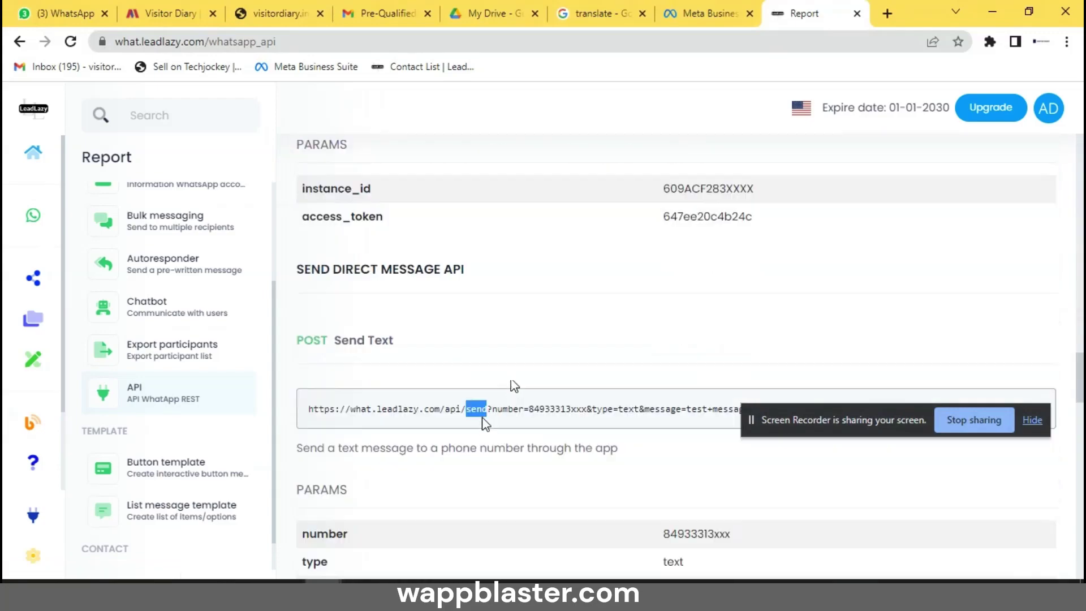
pyautogui.scroll(-5, 482, 417)
# Select the full Send Media & File request URL in the API docs.
pyautogui.tripleClick(499, 303)
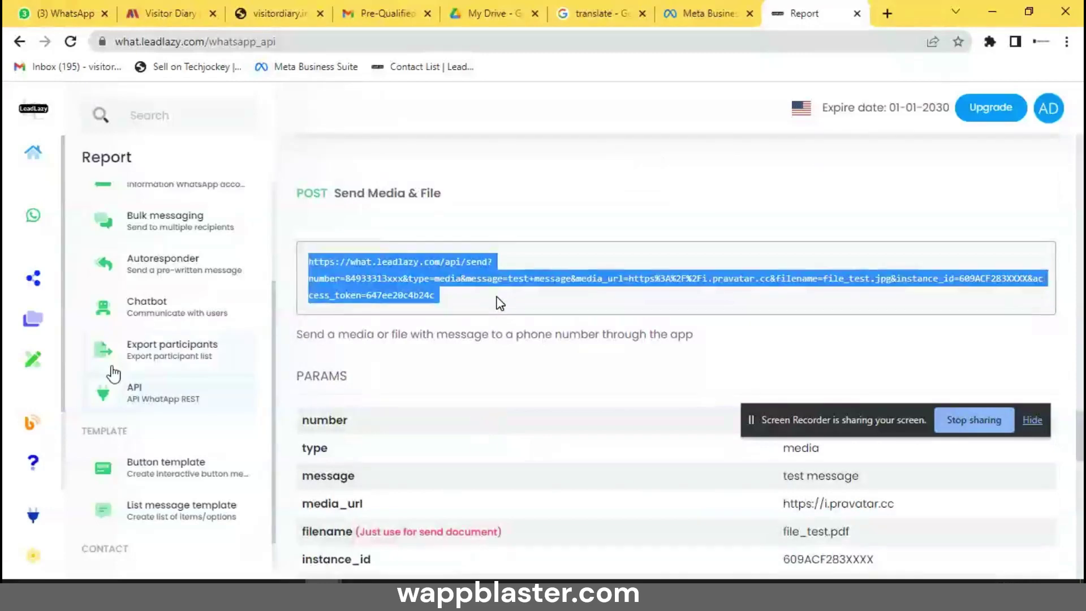
# Load the Autoresponder form for an account chosen from the WhatsApp account list.
pyautogui.click(179, 422)
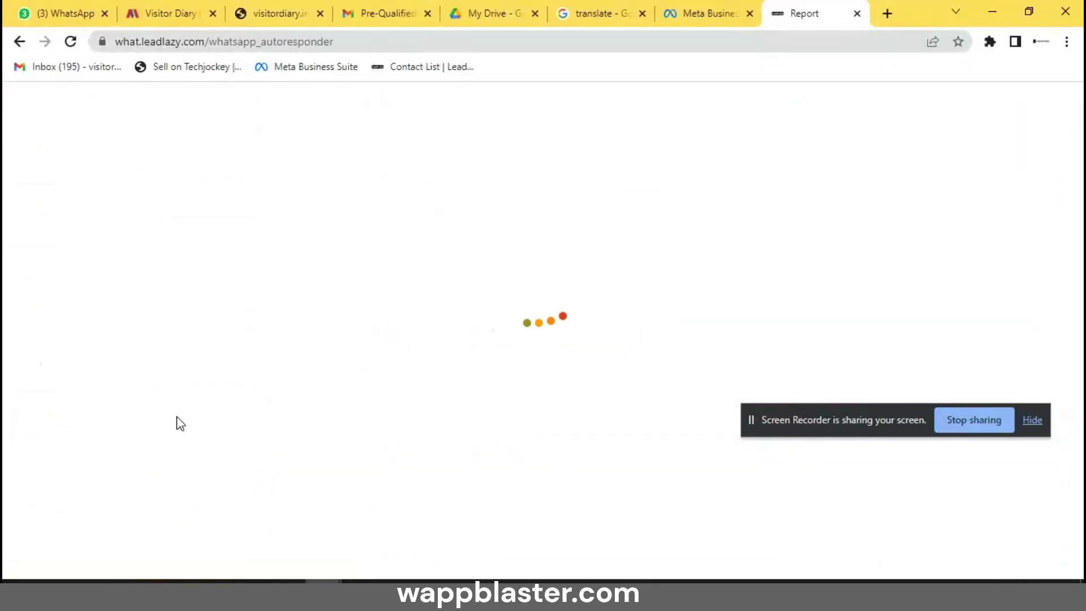
pyautogui.click(430, 271)
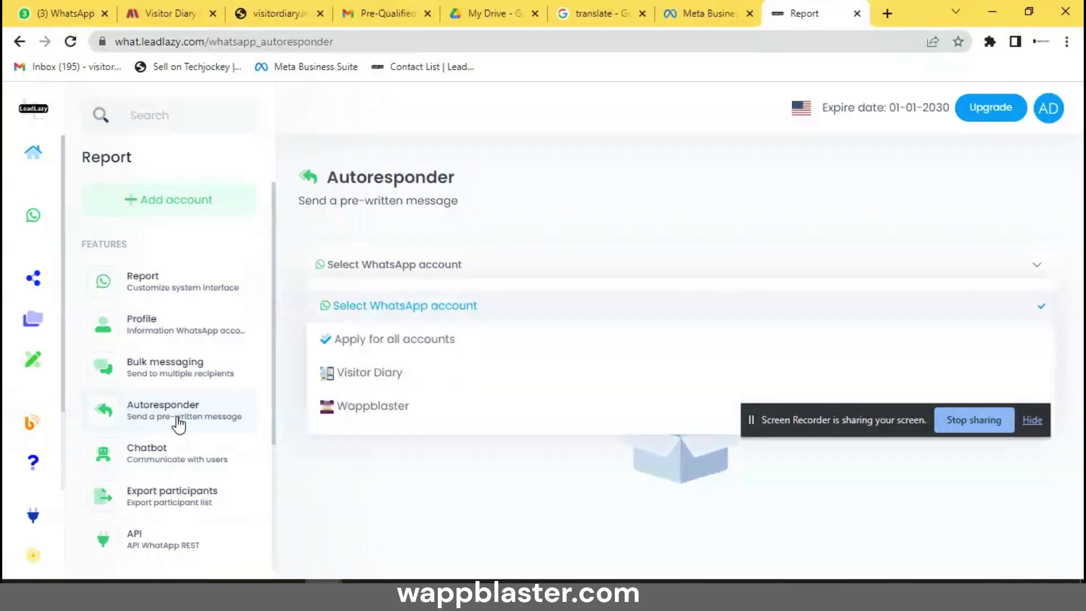
pyautogui.click(394, 338)
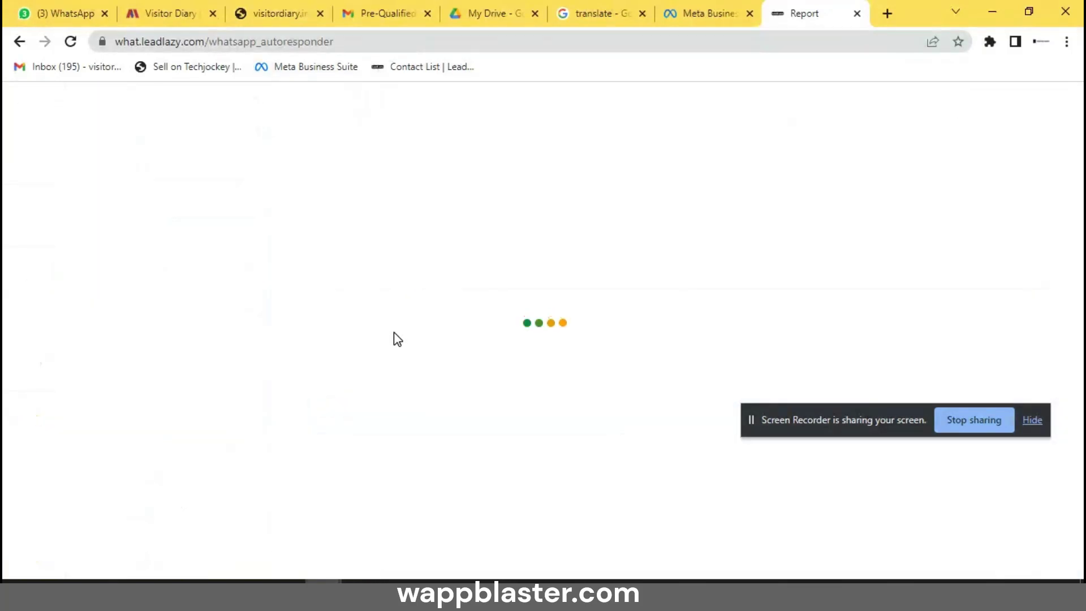
pyautogui.scroll(-2, 536, 408)
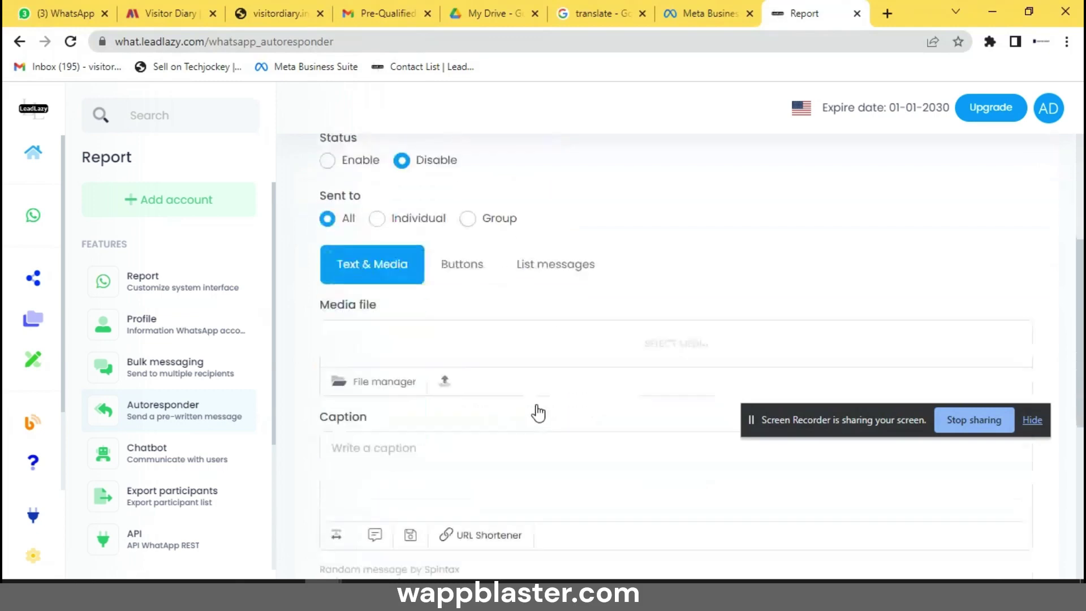
pyautogui.scroll(-3, 458, 449)
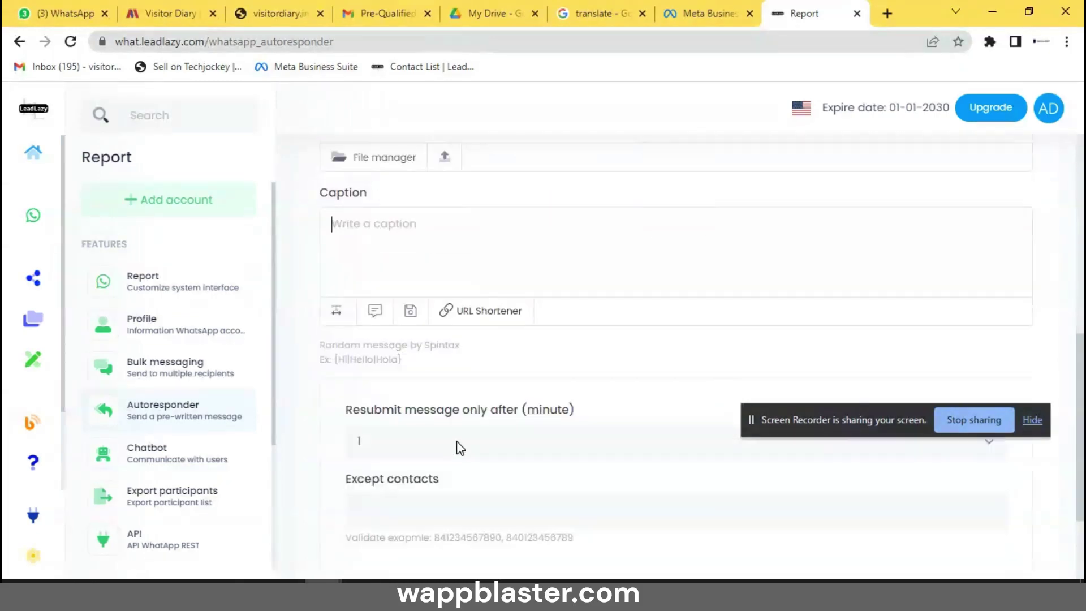
pyautogui.scroll(-3, 458, 449)
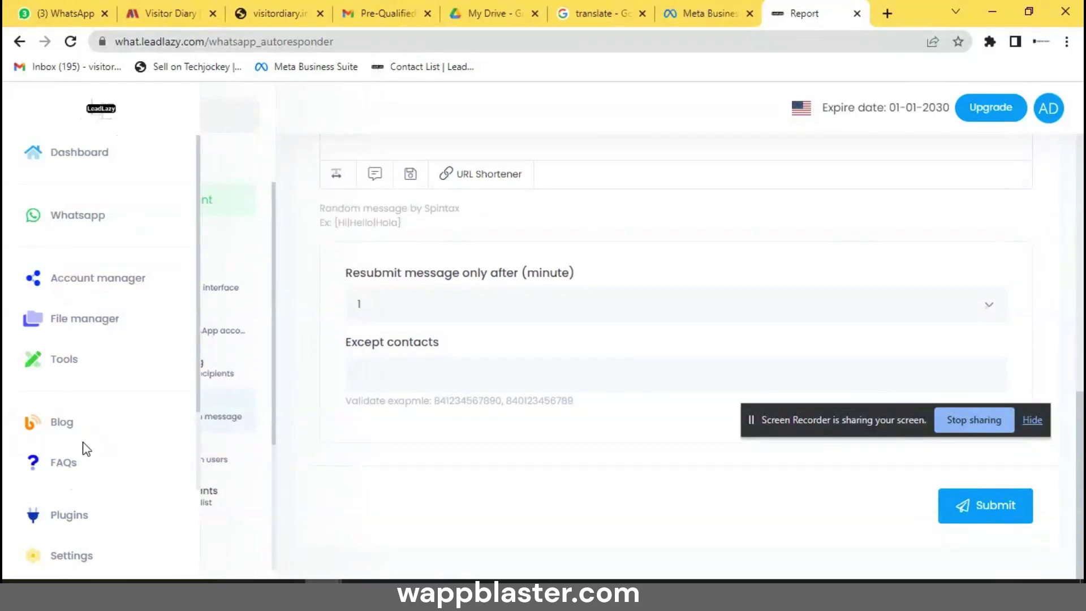
pyautogui.scroll(-2, 85, 449)
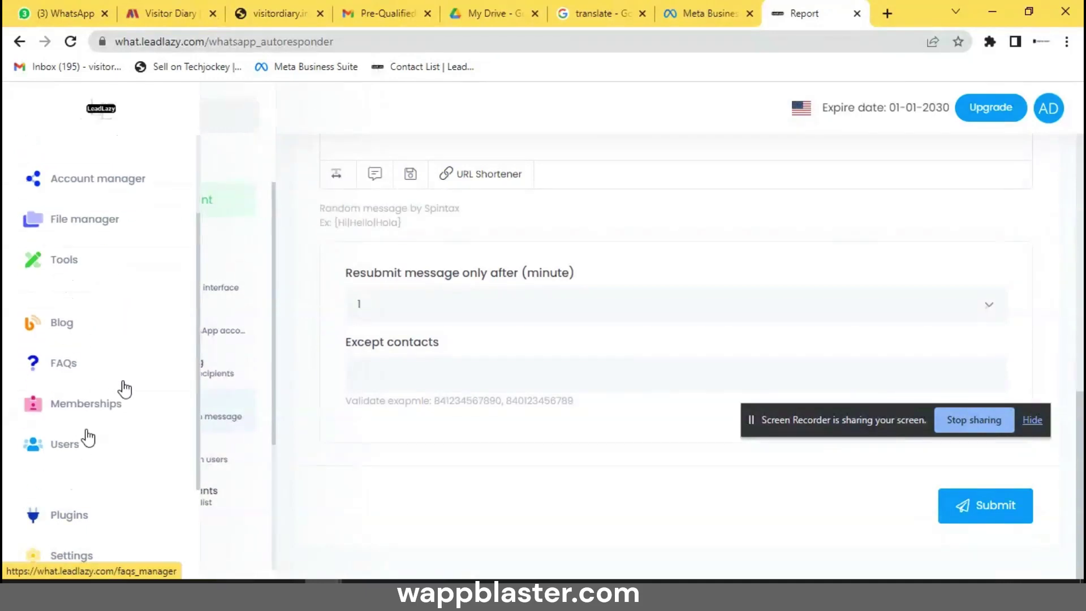
pyautogui.scroll(2, 124, 386)
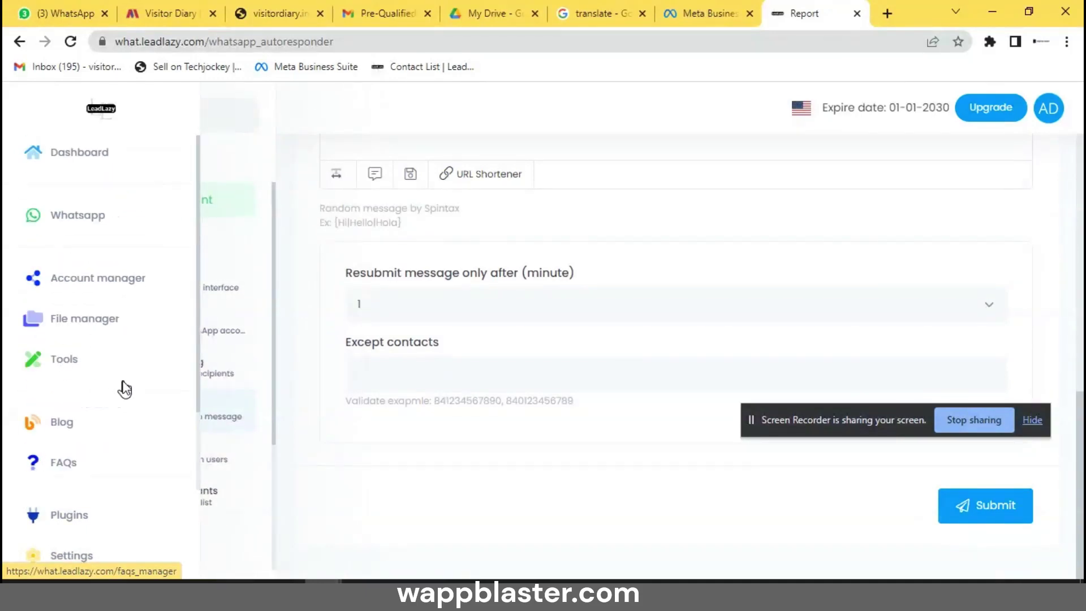
pyautogui.scroll(-2, 129, 486)
pyautogui.scroll(2, 127, 497)
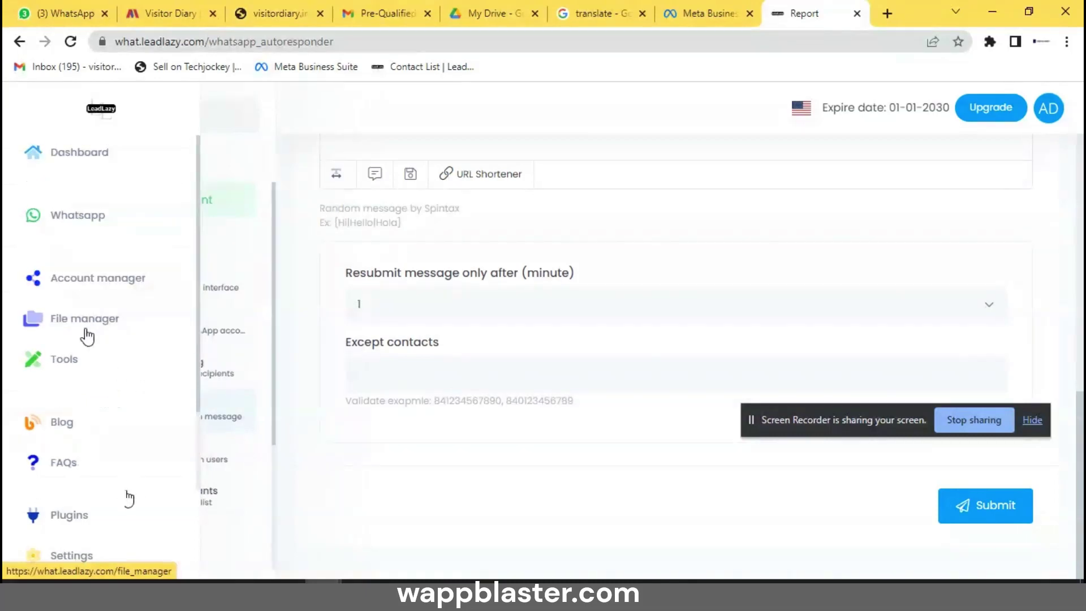
pyautogui.scroll(-2, 72, 341)
# Expand Memberships and show the WhatsApp report with 14 of 20 messages used.
pyautogui.click(86, 403)
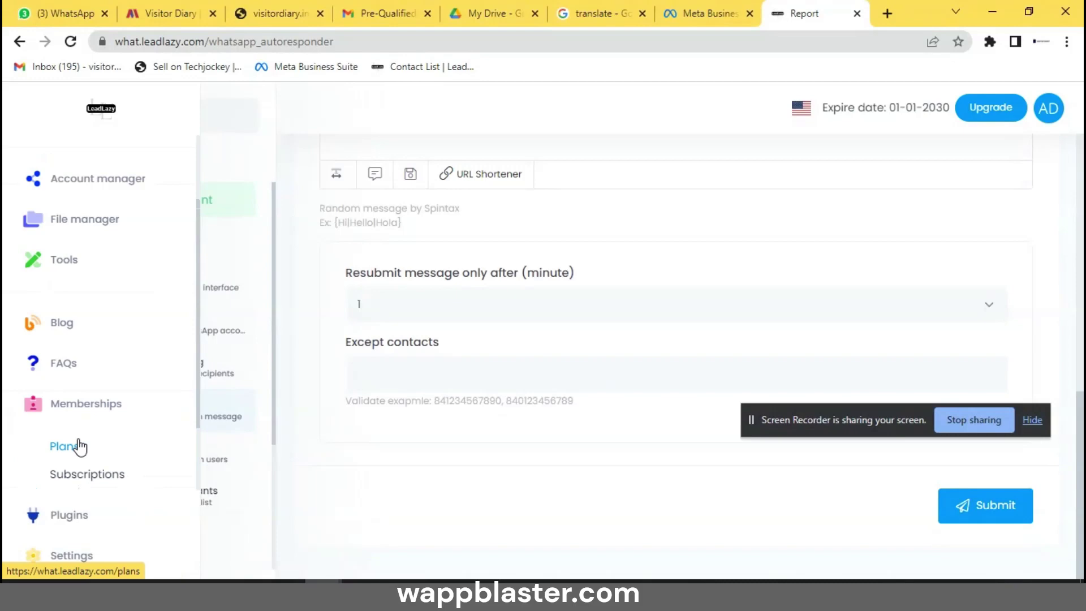
pyautogui.scroll(-1, 79, 445)
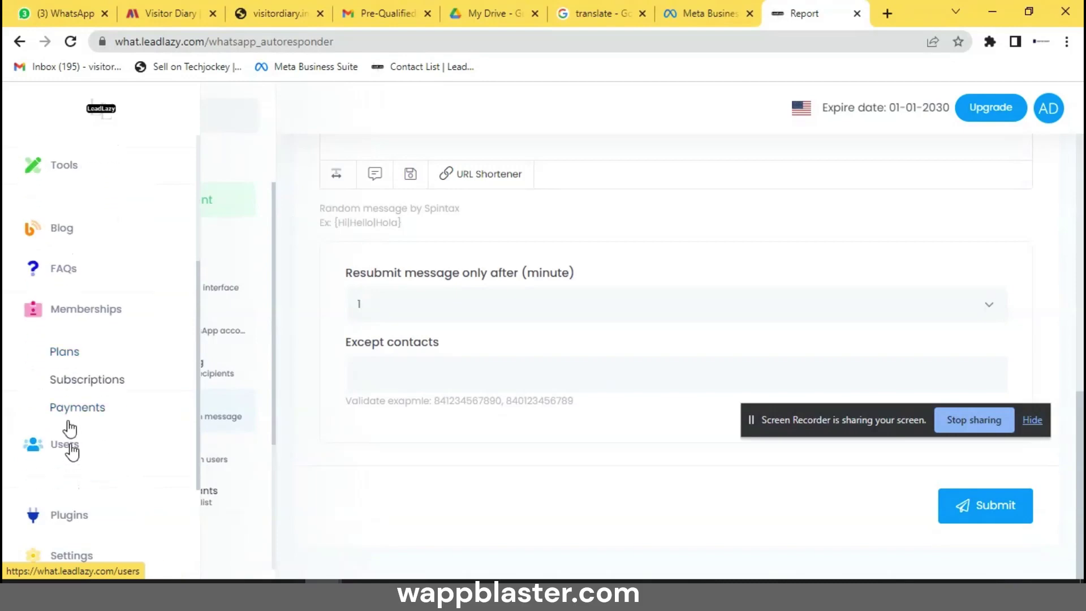
pyautogui.scroll(3, 71, 424)
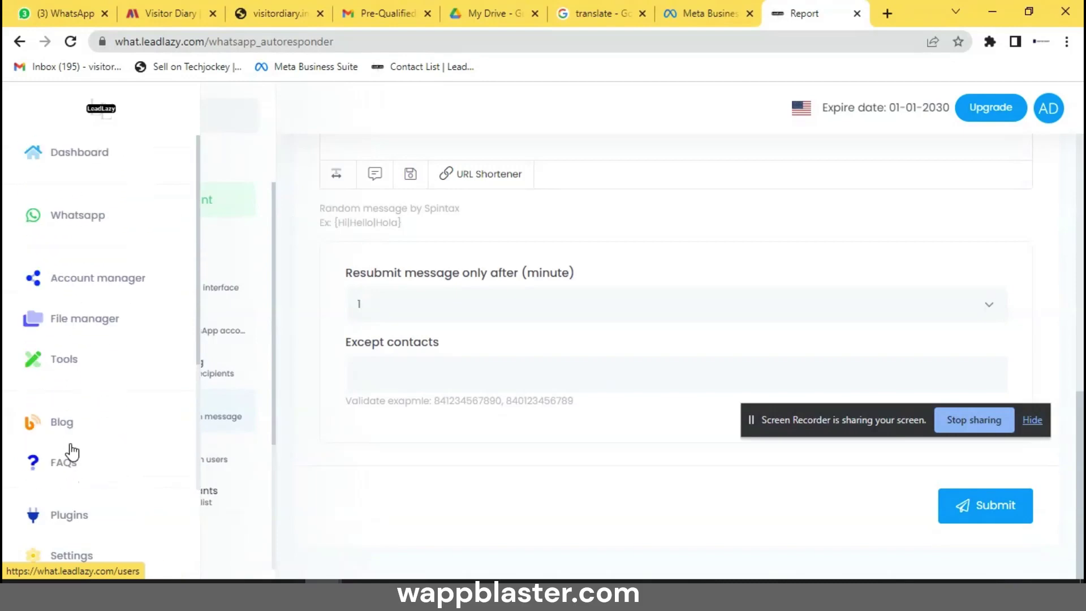
pyautogui.click(73, 215)
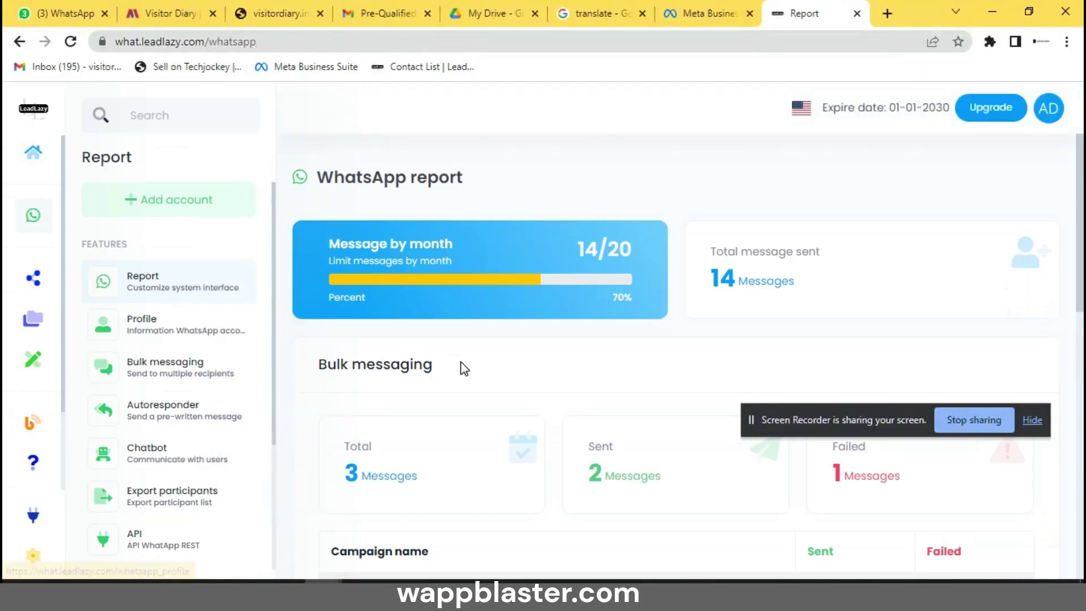
pyautogui.scroll(-2, 463, 366)
pyautogui.scroll(2, 462, 367)
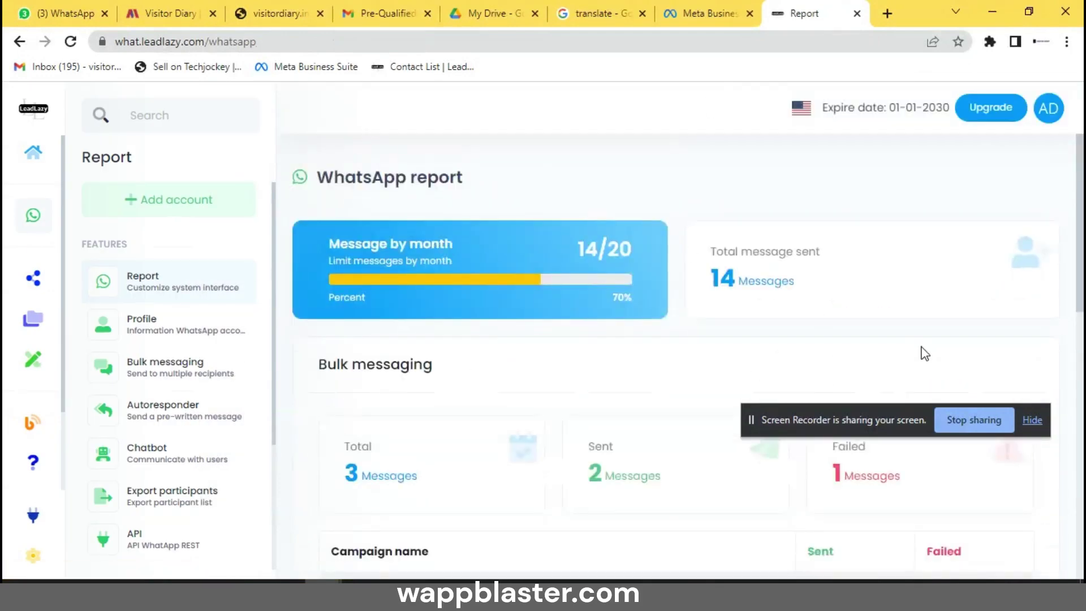